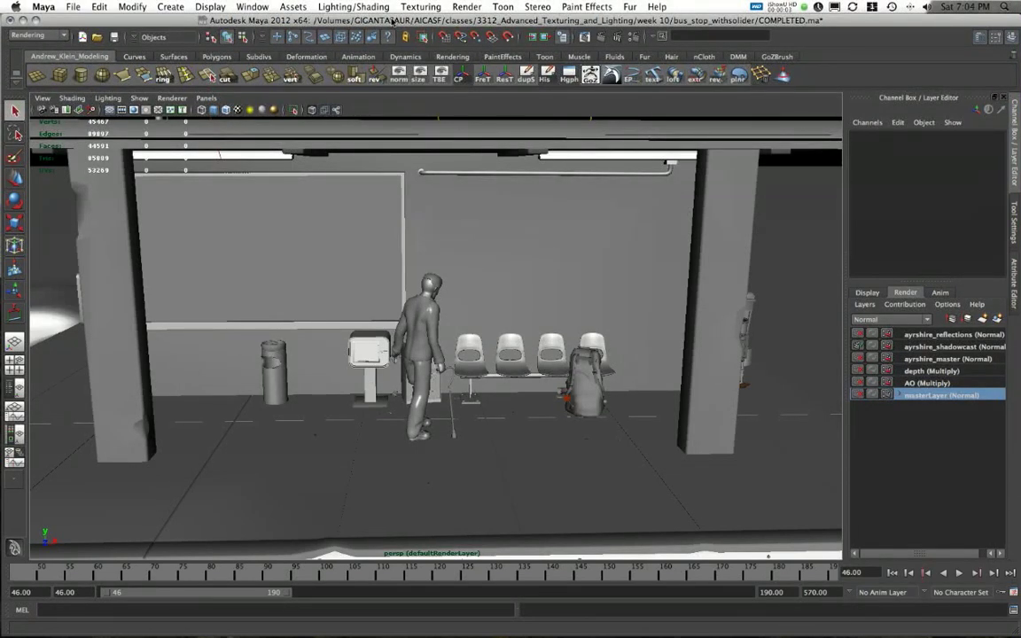
Examine the bus stop scene with its character, seats and backpack in the masterLayer from several angles.
{"action": "left_click_drag", "start_coordinate": [603, 267], "coordinate": [632, 271], "text": "alt"}
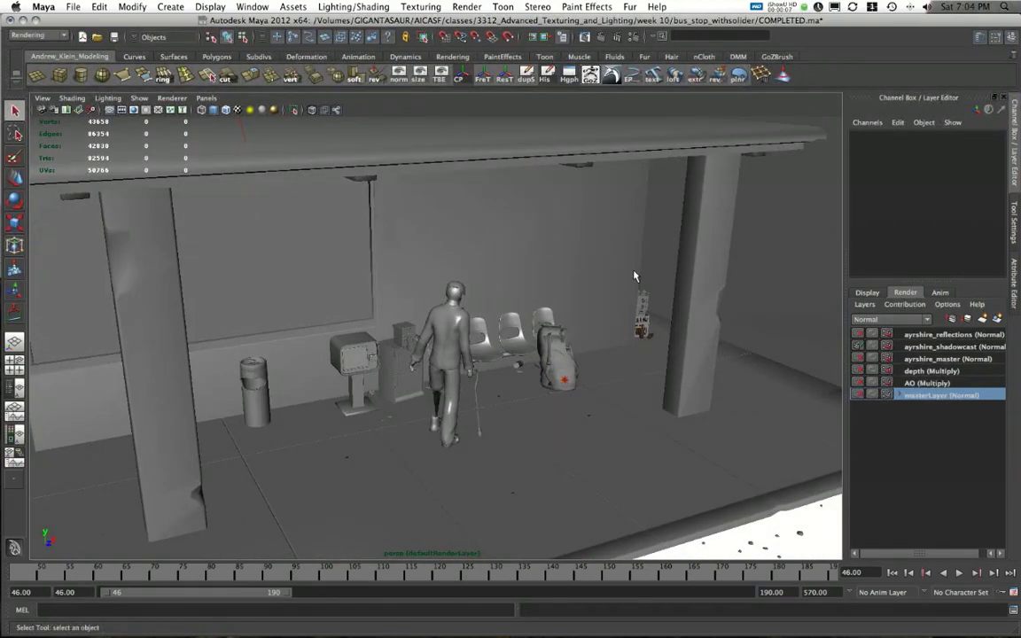
{"action": "left_click_drag", "start_coordinate": [634, 274], "coordinate": [589, 288], "text": "alt"}
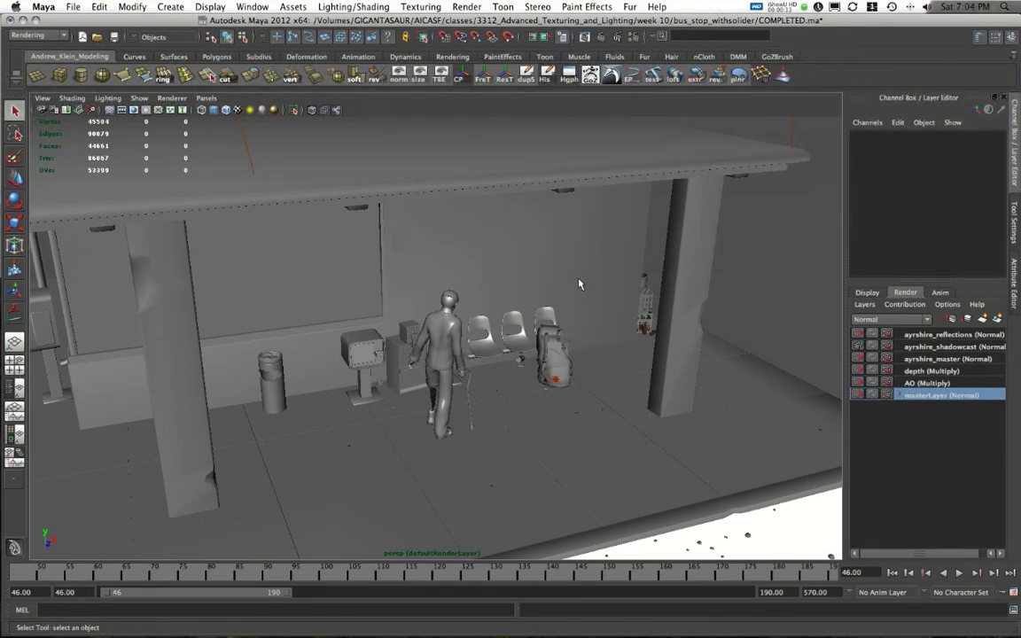
{"action": "left_click_drag", "start_coordinate": [578, 283], "coordinate": [429, 324], "text": "alt"}
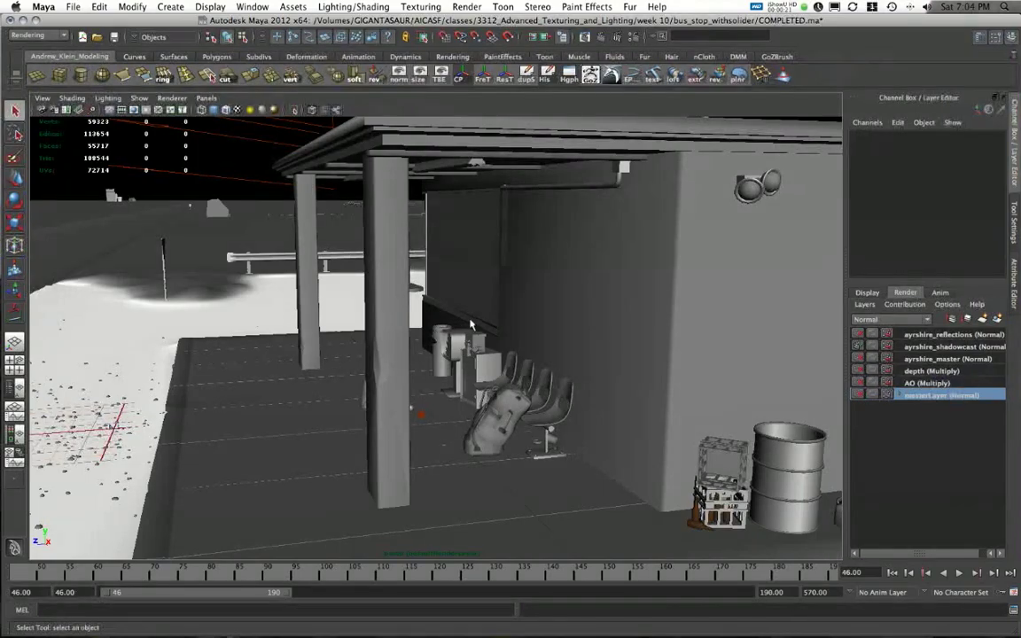
{"action": "left_click_drag", "start_coordinate": [471, 324], "coordinate": [610, 329], "text": "alt"}
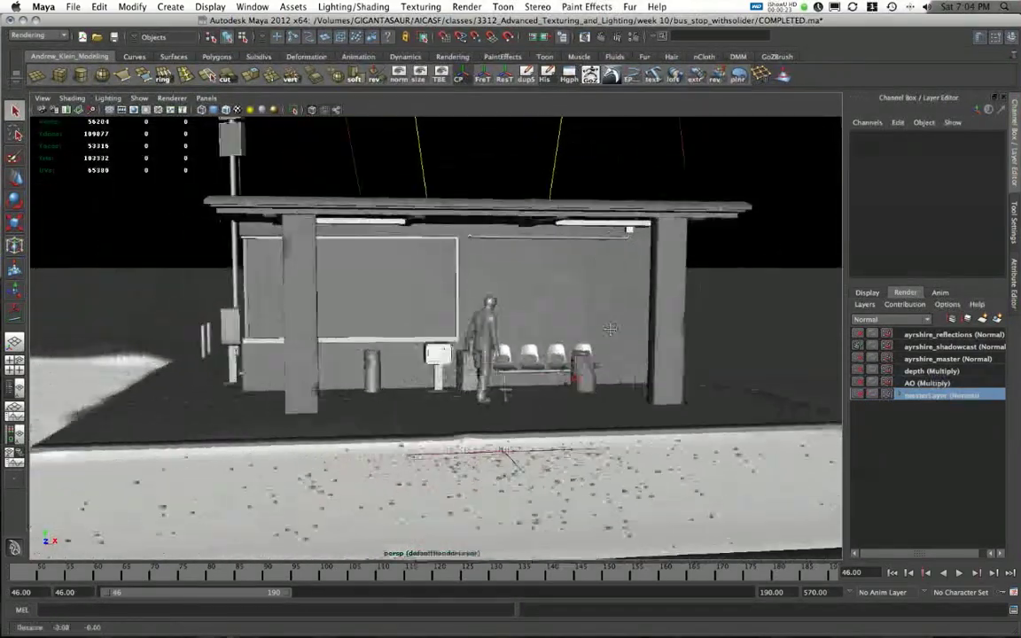
{"action": "middle_click_drag", "start_coordinate": [609, 329], "coordinate": [631, 364], "text": "alt"}
{"action": "right_click_drag", "start_coordinate": [558, 349], "coordinate": [644, 372], "text": "alt"}
{"action": "middle_click_drag", "start_coordinate": [512, 341], "coordinate": [403, 300], "text": "alt"}
{"action": "right_click_drag", "start_coordinate": [402, 299], "coordinate": [530, 384], "text": "alt"}
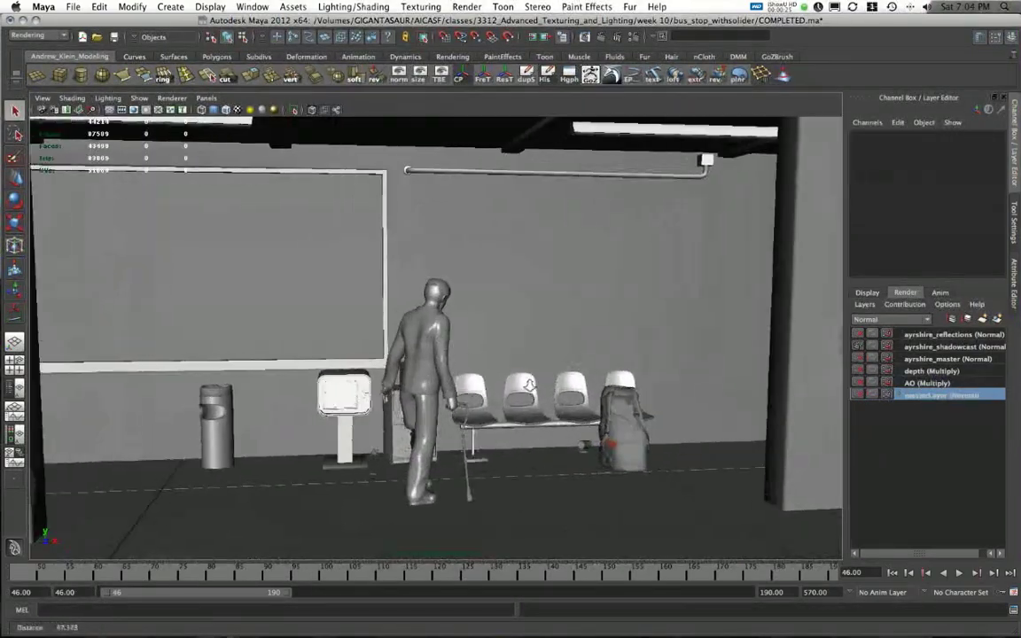
{"action": "scroll", "coordinate": [529, 385], "scroll_direction": "down", "scroll_amount": 6}
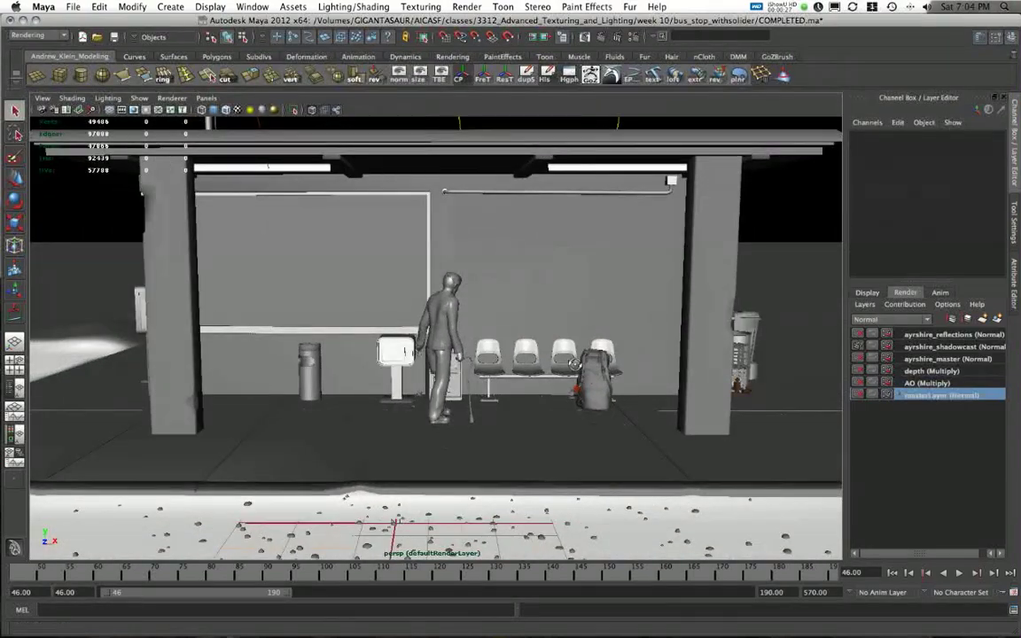
{"action": "left_click_drag", "start_coordinate": [574, 363], "coordinate": [753, 323], "text": "alt"}
Display the ayrshire_master render layer and inspect the walking character against the shelter in the ayrshire_shadowcast layer.
{"action": "left_click", "coordinate": [943, 359]}
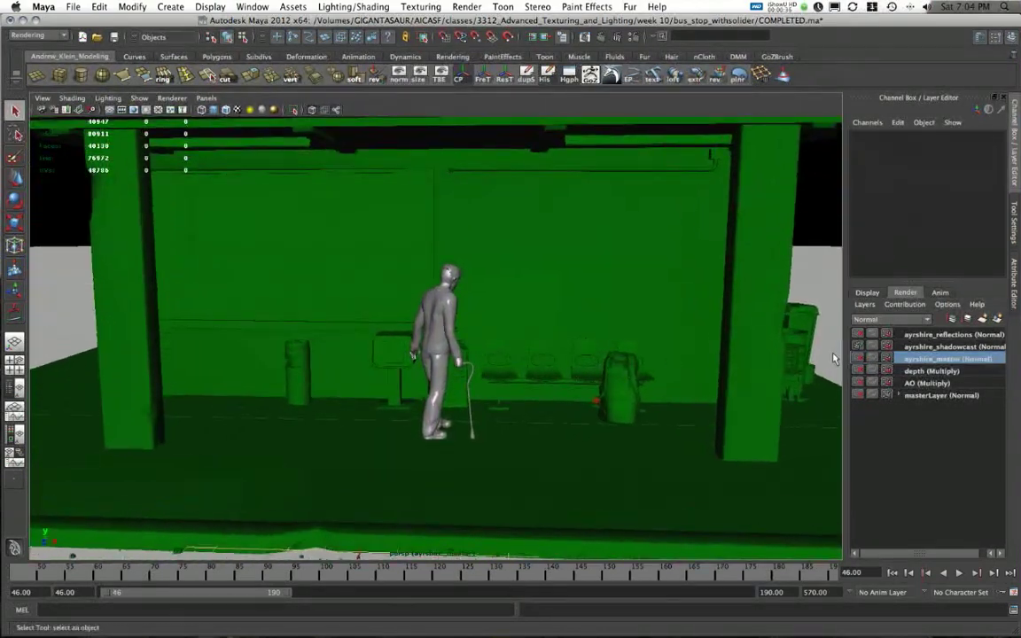
{"action": "left_click", "coordinate": [923, 347]}
{"action": "right_click_drag", "start_coordinate": [575, 316], "coordinate": [435, 315], "text": "alt"}
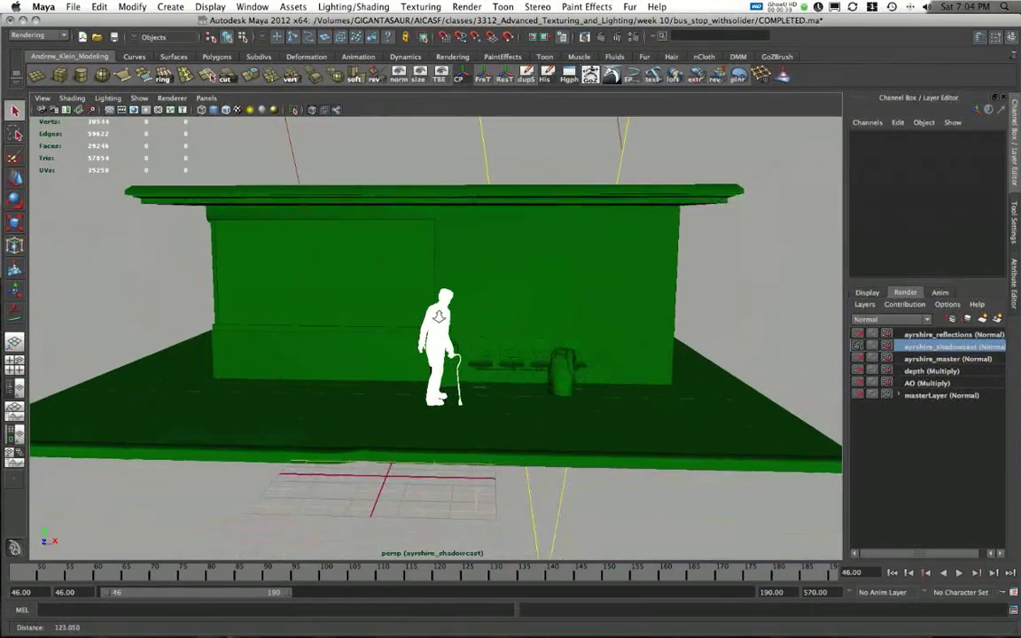
{"action": "left_click_drag", "start_coordinate": [435, 314], "coordinate": [436, 314], "text": "alt"}
{"action": "right_click_drag", "start_coordinate": [436, 314], "coordinate": [496, 345], "text": "alt"}
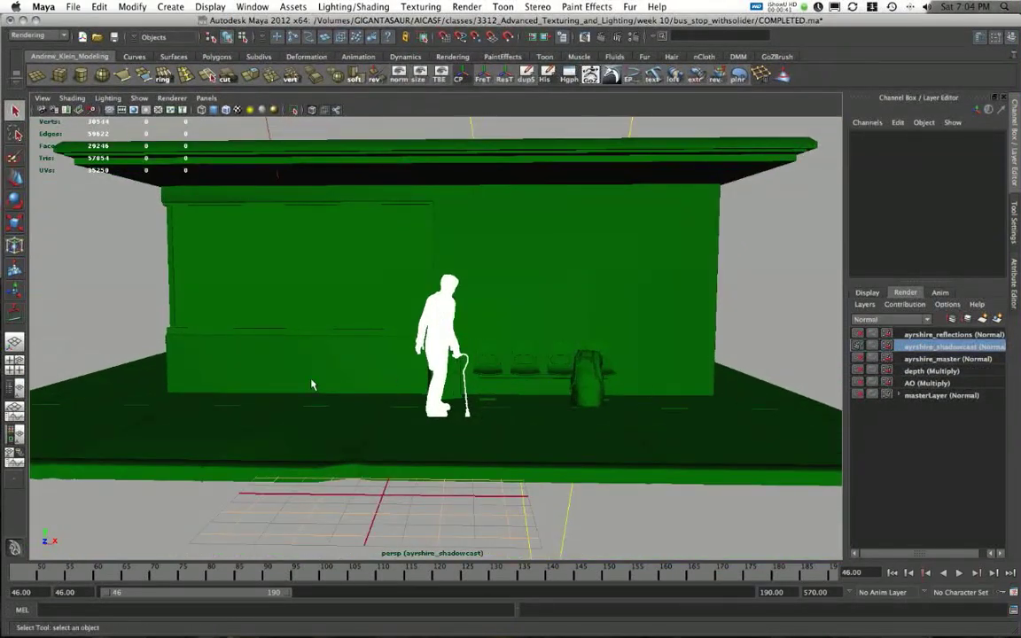
{"action": "left_click_drag", "start_coordinate": [592, 326], "coordinate": [470, 307], "text": "alt"}
{"action": "left_click_drag", "start_coordinate": [501, 407], "coordinate": [523, 285], "text": "alt"}
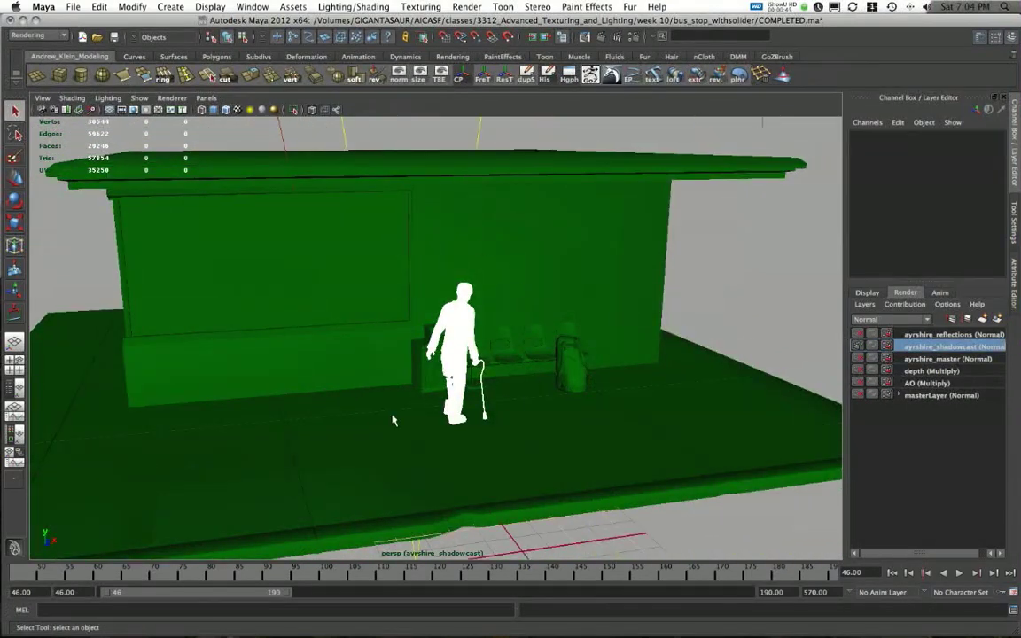
{"action": "left_click_drag", "start_coordinate": [394, 419], "coordinate": [447, 399], "text": "alt"}
{"action": "right_click_drag", "start_coordinate": [447, 398], "coordinate": [626, 382], "text": "alt"}
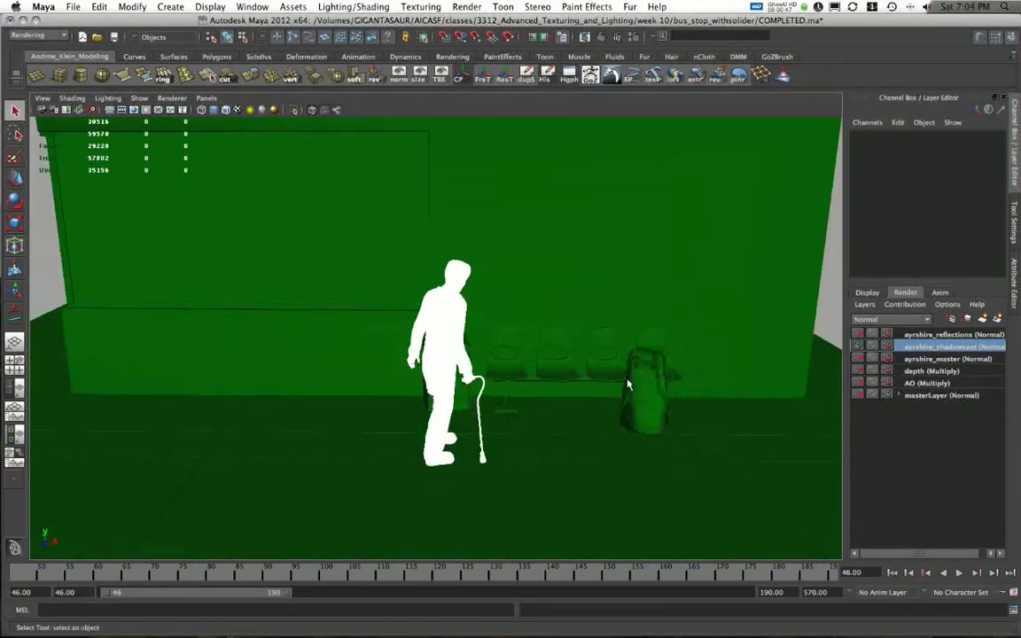
Compare the ayrshire_reflections render layer with the ayrshire_shadowcast layer around the character.
{"action": "left_click", "coordinate": [944, 334]}
{"action": "left_click_drag", "start_coordinate": [576, 292], "coordinate": [425, 285], "text": "alt"}
{"action": "right_click_drag", "start_coordinate": [425, 285], "coordinate": [762, 252], "text": "alt"}
{"action": "left_click", "coordinate": [928, 347]}
{"action": "left_click_drag", "start_coordinate": [531, 306], "coordinate": [511, 284], "text": "alt"}
{"action": "left_click_drag", "start_coordinate": [403, 447], "coordinate": [753, 328], "text": "alt"}
Activate the ayrshire_reflections render layer and examine the character and the reflective surfaces of the shelter.
{"action": "left_click", "coordinate": [913, 335]}
{"action": "left_click_drag", "start_coordinate": [460, 363], "coordinate": [349, 355], "text": "alt"}
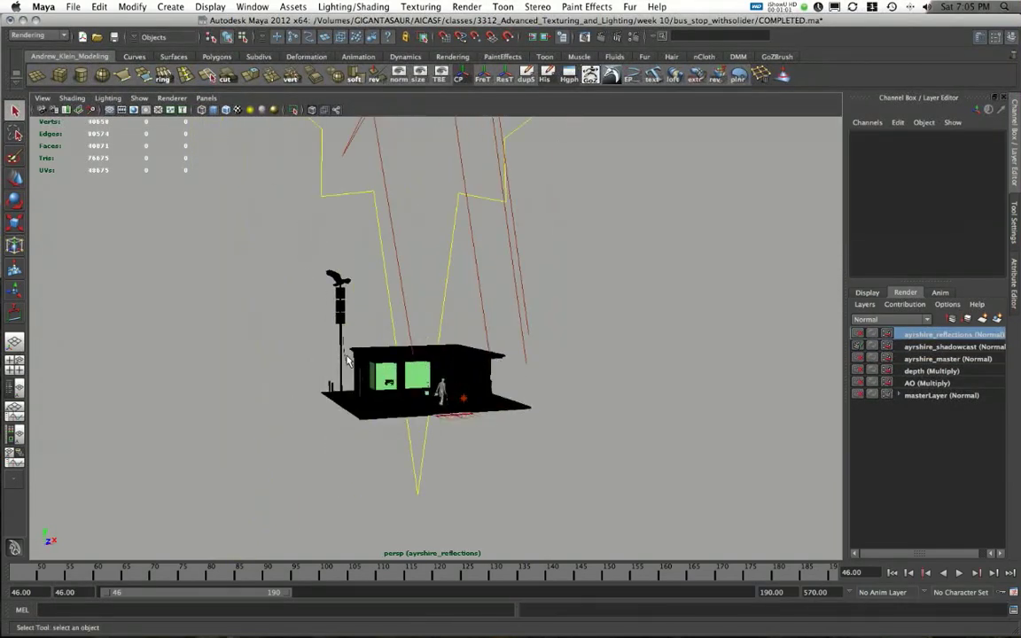
{"action": "right_click_drag", "start_coordinate": [349, 356], "coordinate": [538, 506], "text": "alt"}
{"action": "middle_click_drag", "start_coordinate": [433, 523], "coordinate": [484, 377], "text": "alt"}
{"action": "left_click_drag", "start_coordinate": [537, 336], "coordinate": [495, 340], "text": "alt"}
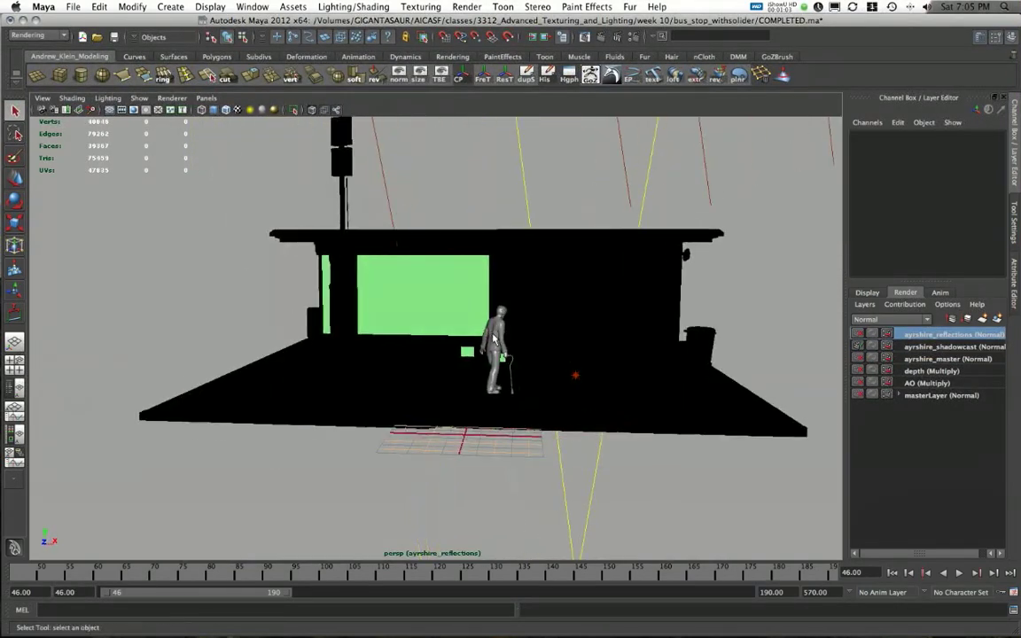
{"action": "right_click_drag", "start_coordinate": [496, 332], "coordinate": [620, 372], "text": "alt"}
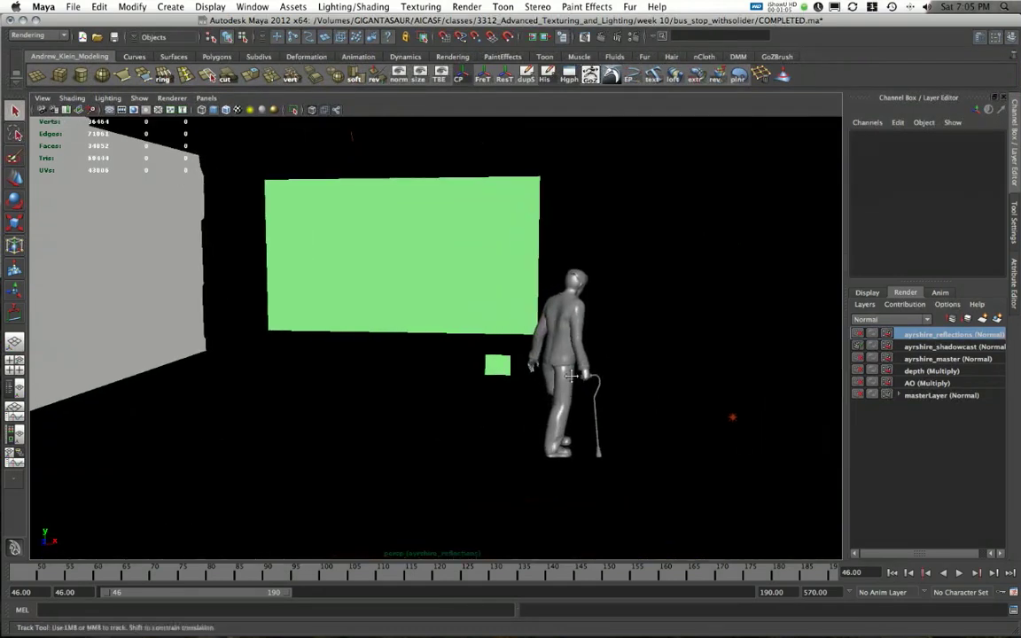
{"action": "middle_click_drag", "start_coordinate": [620, 372], "coordinate": [537, 371], "text": "alt"}
{"action": "right_click_drag", "start_coordinate": [537, 371], "coordinate": [542, 371], "text": "alt"}
{"action": "left_click_drag", "start_coordinate": [542, 371], "coordinate": [631, 372], "text": "alt"}
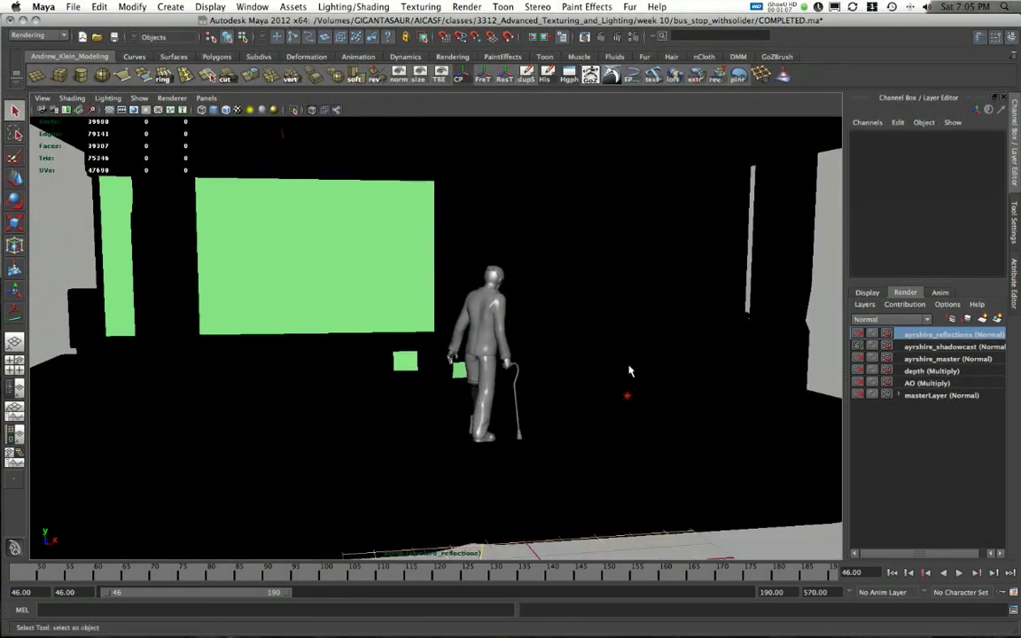
{"action": "left_click_drag", "start_coordinate": [564, 346], "coordinate": [568, 353], "text": "alt"}
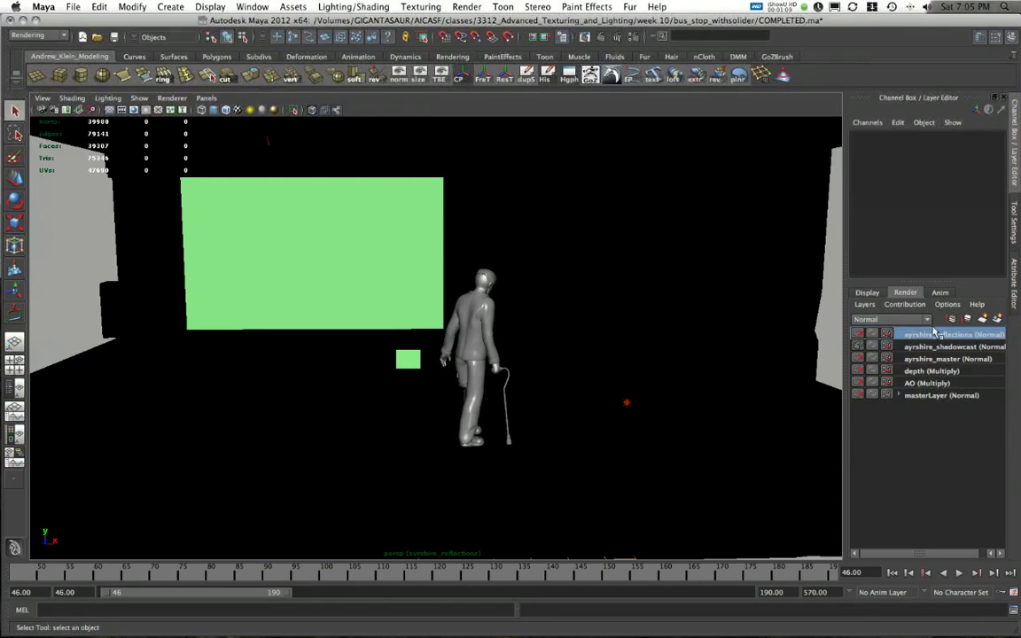
{"action": "mouse_move", "coordinate": [631, 391]}
{"action": "left_mouse_down", "text": "alt"}
{"action": "mouse_move", "coordinate": [619, 391]}
{"action": "mouse_move", "coordinate": [648, 391]}
{"action": "mouse_move", "coordinate": [638, 392]}
{"action": "left_mouse_up", "text": "alt"}
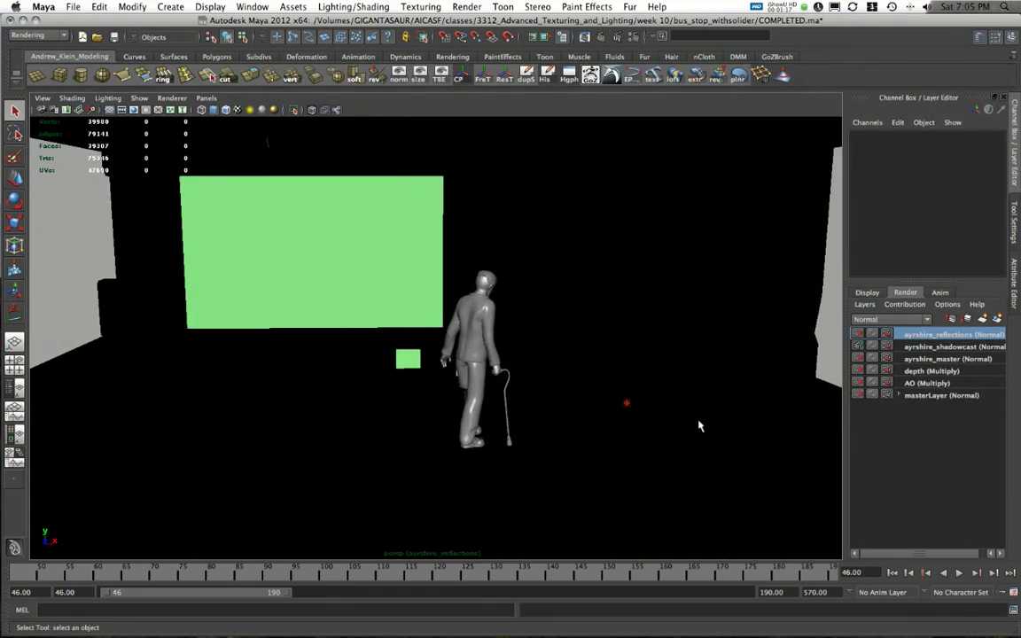
Switch to the depth render layer and review its associated render passes in the render settings.
{"action": "right_click_drag", "start_coordinate": [699, 427], "coordinate": [565, 426], "text": "alt"}
{"action": "left_click", "coordinate": [945, 372]}
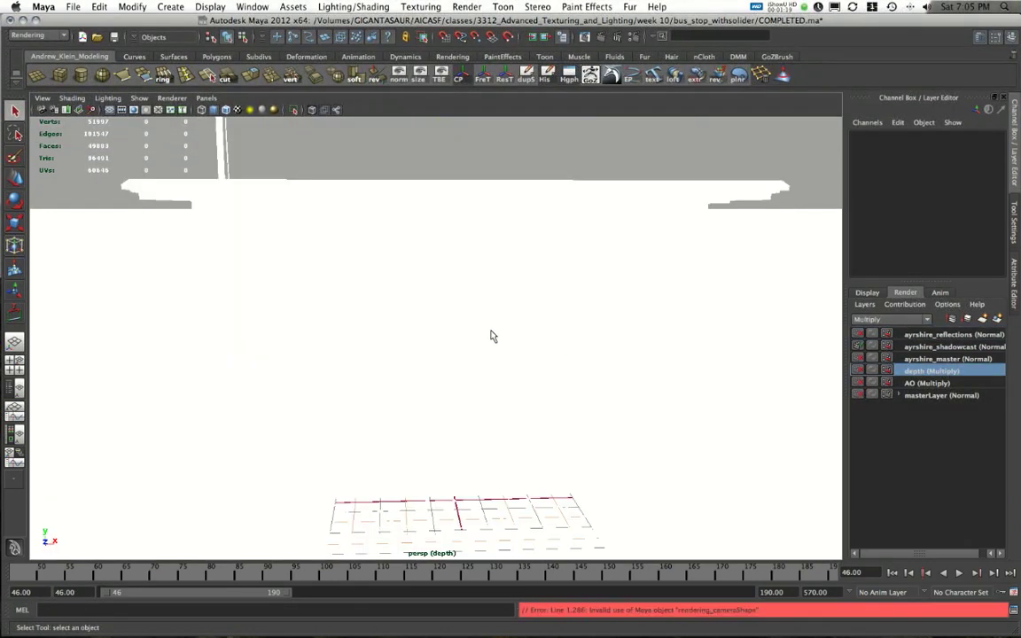
{"action": "mouse_move", "coordinate": [492, 335]}
{"action": "left_mouse_down", "text": "alt"}
{"action": "mouse_move", "coordinate": [503, 320]}
{"action": "mouse_move", "coordinate": [672, 322]}
{"action": "mouse_move", "coordinate": [339, 326]}
{"action": "mouse_move", "coordinate": [474, 335]}
{"action": "left_mouse_up", "text": "alt"}
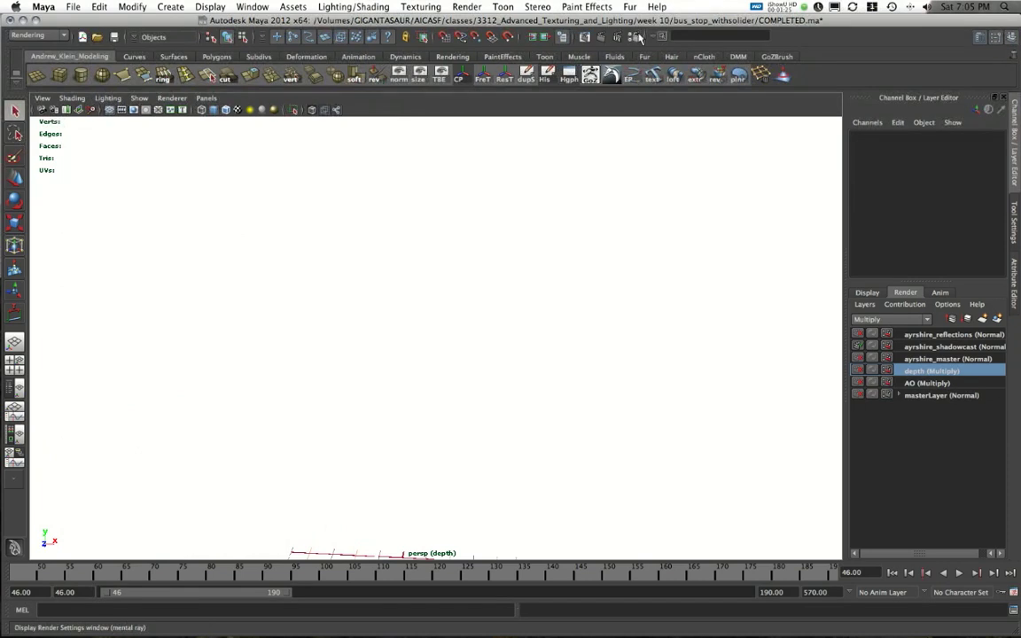
{"action": "left_click", "coordinate": [633, 36]}
{"action": "left_click", "coordinate": [464, 131]}
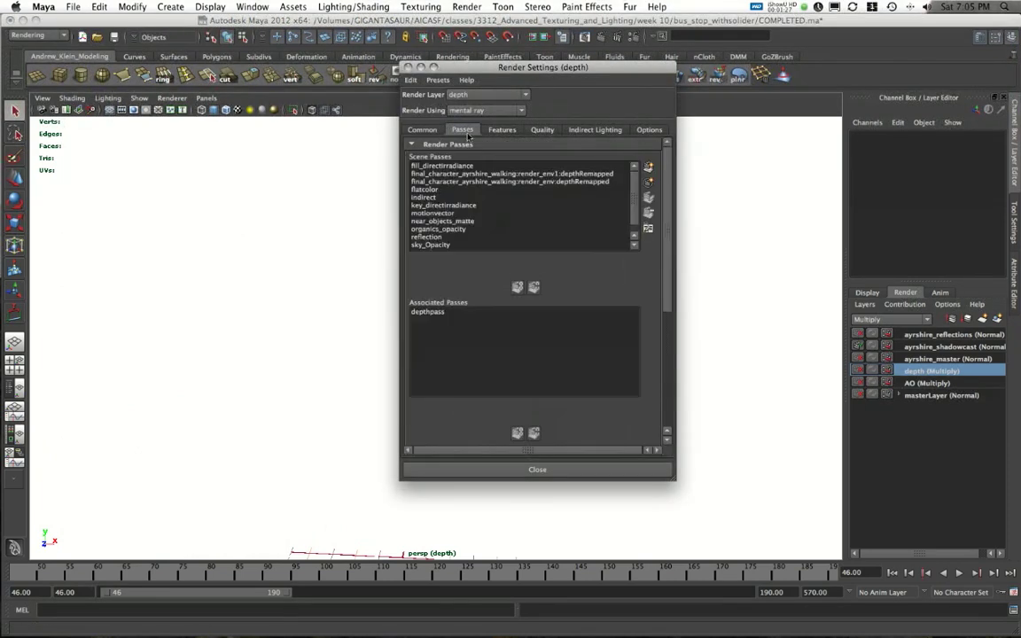
{"action": "left_click", "coordinate": [628, 467]}
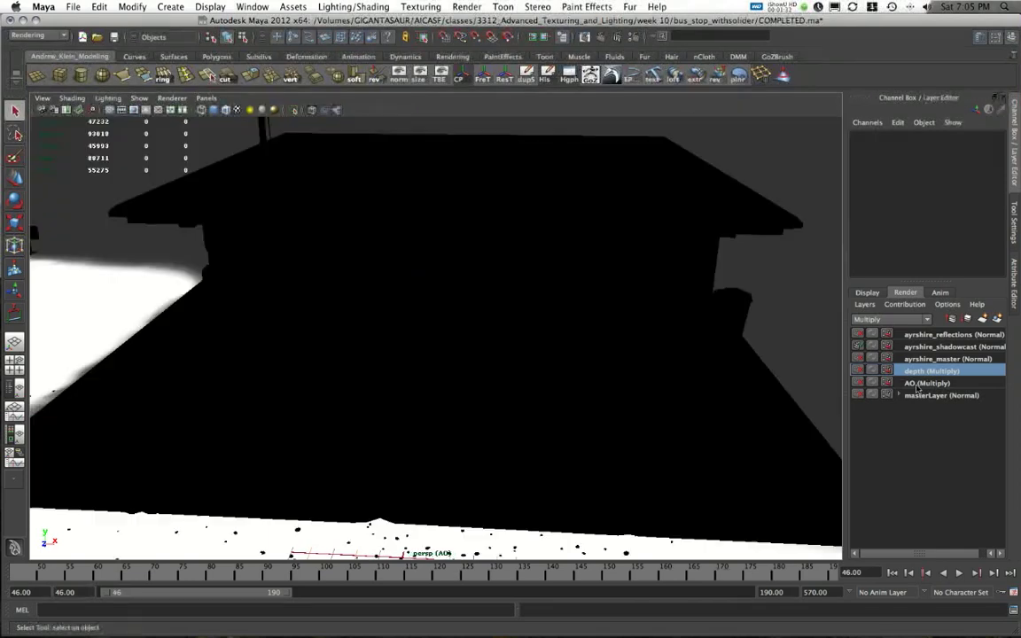
Activate the AO render layer and inspect the whole bus stop scene in it.
{"action": "left_click", "coordinate": [925, 383]}
{"action": "left_click_drag", "start_coordinate": [570, 310], "coordinate": [647, 293], "text": "alt"}
{"action": "left_click_drag", "start_coordinate": [561, 349], "coordinate": [674, 346], "text": "alt"}
{"action": "right_click_drag", "start_coordinate": [523, 385], "coordinate": [610, 438], "text": "alt"}
{"action": "left_click_drag", "start_coordinate": [553, 385], "coordinate": [553, 385], "text": "alt"}
{"action": "right_click_drag", "start_coordinate": [553, 384], "coordinate": [337, 346], "text": "alt"}
{"action": "left_click_drag", "start_coordinate": [337, 345], "coordinate": [396, 383], "text": "alt"}
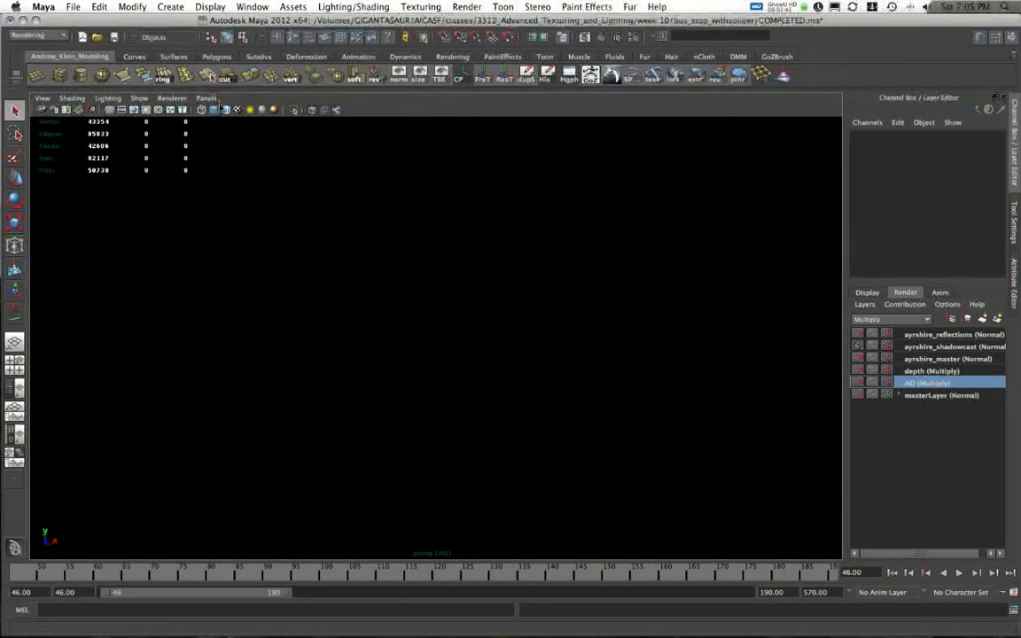
{"action": "left_click", "coordinate": [228, 110]}
{"action": "left_click", "coordinate": [228, 110]}
{"action": "scroll", "coordinate": [467, 310], "scroll_direction": "down", "scroll_amount": 5}
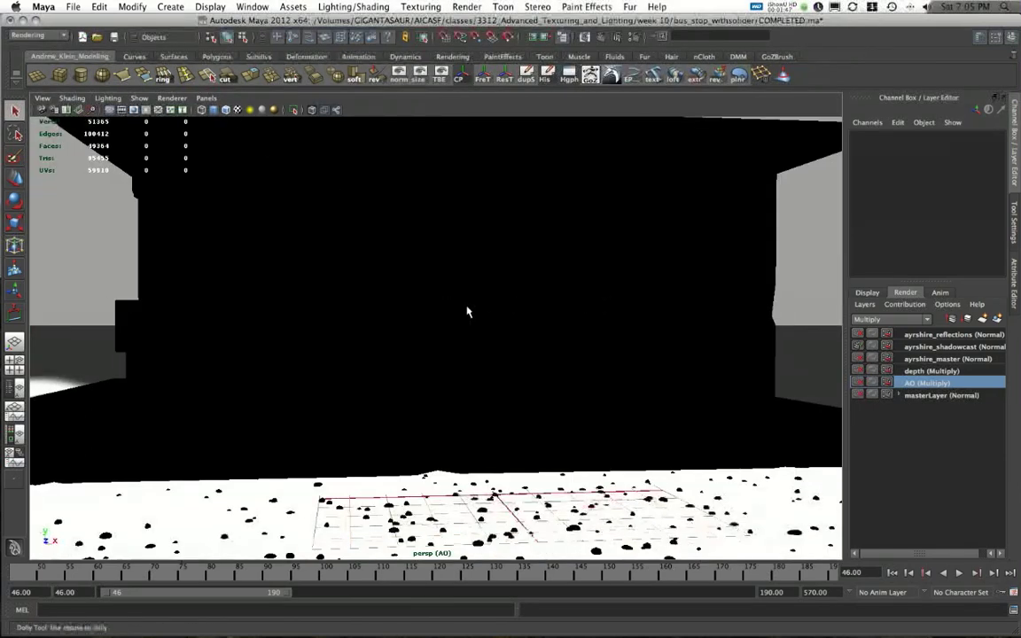
Switch back to the masterLayer, frame the shelter front, and make all render layers renderable.
{"action": "left_click", "coordinate": [935, 396]}
{"action": "right_click_drag", "start_coordinate": [596, 299], "coordinate": [516, 363], "text": "alt"}
{"action": "left_click_drag", "start_coordinate": [517, 363], "coordinate": [503, 353], "text": "alt"}
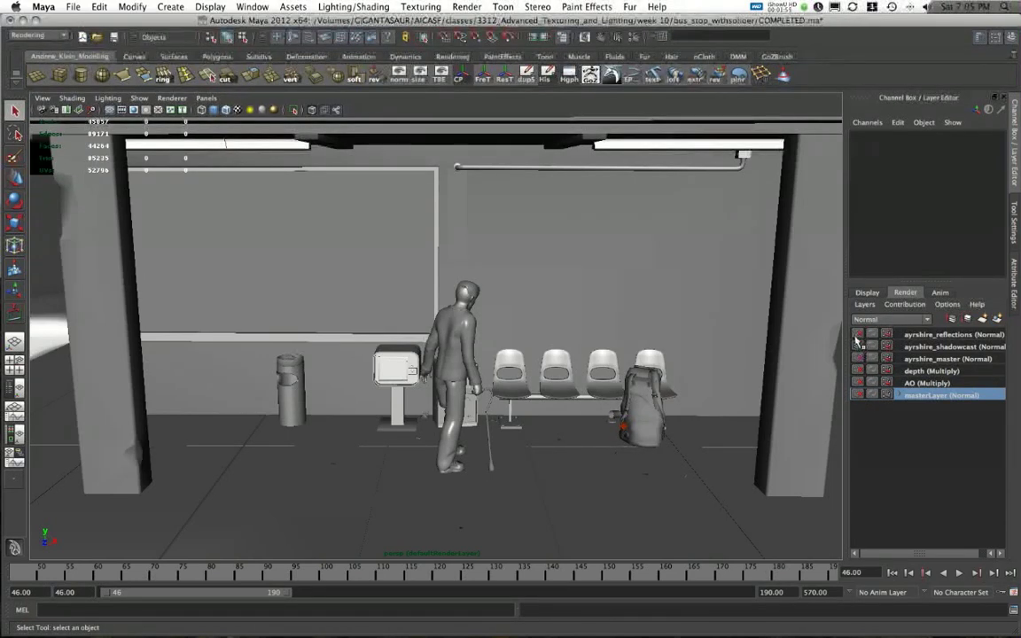
{"action": "left_click", "coordinate": [860, 394]}
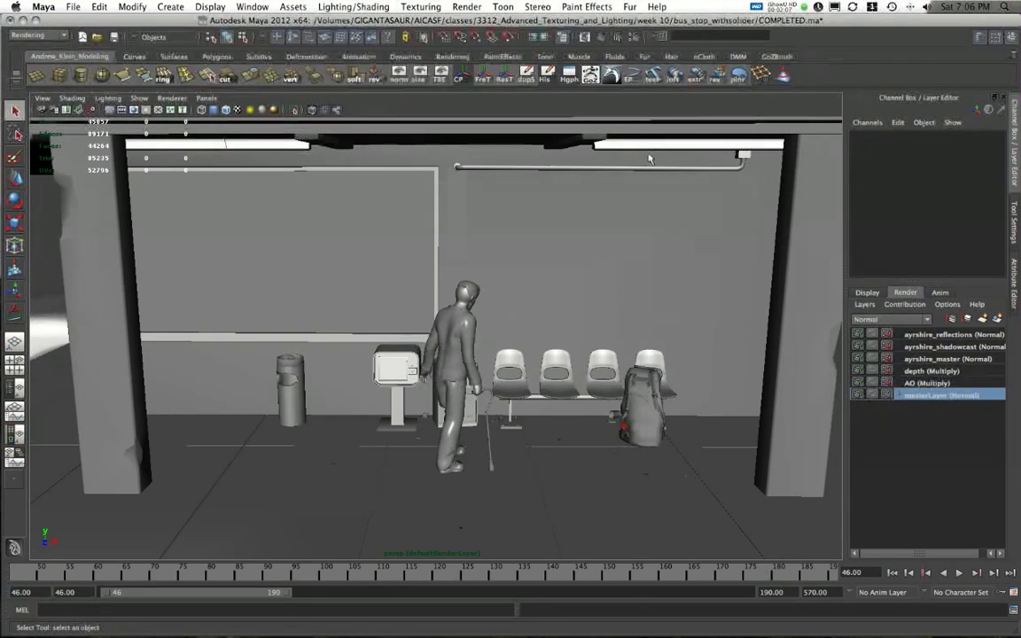
Choose the HD 1080 image size preset in the common render settings of the masterLayer.
{"action": "left_click", "coordinate": [634, 39]}
{"action": "left_click", "coordinate": [442, 135]}
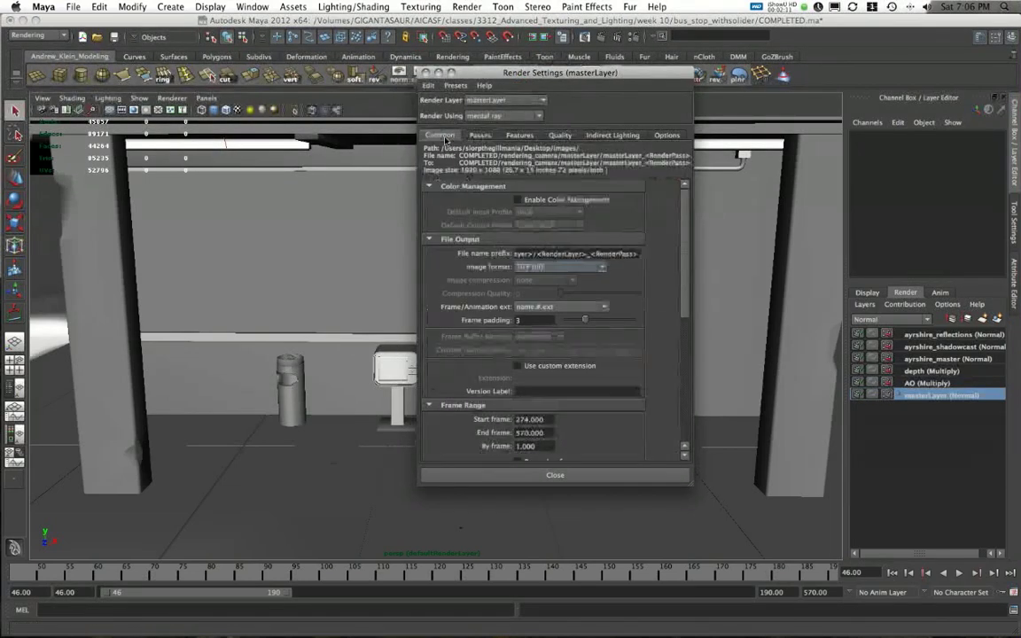
{"action": "left_click_drag", "start_coordinate": [683, 248], "coordinate": [686, 395]}
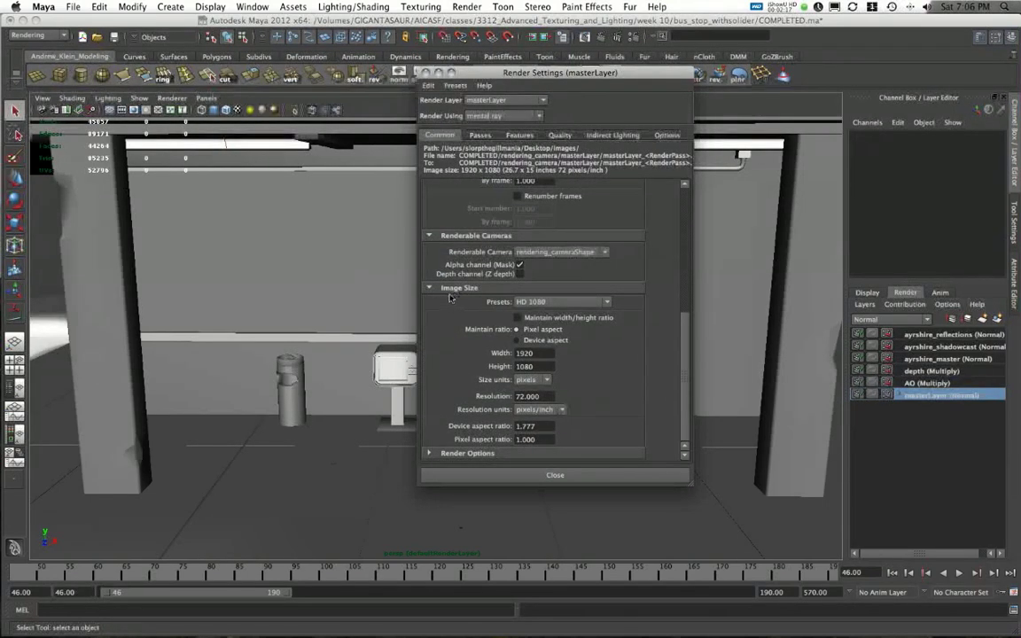
{"action": "left_click", "coordinate": [544, 302]}
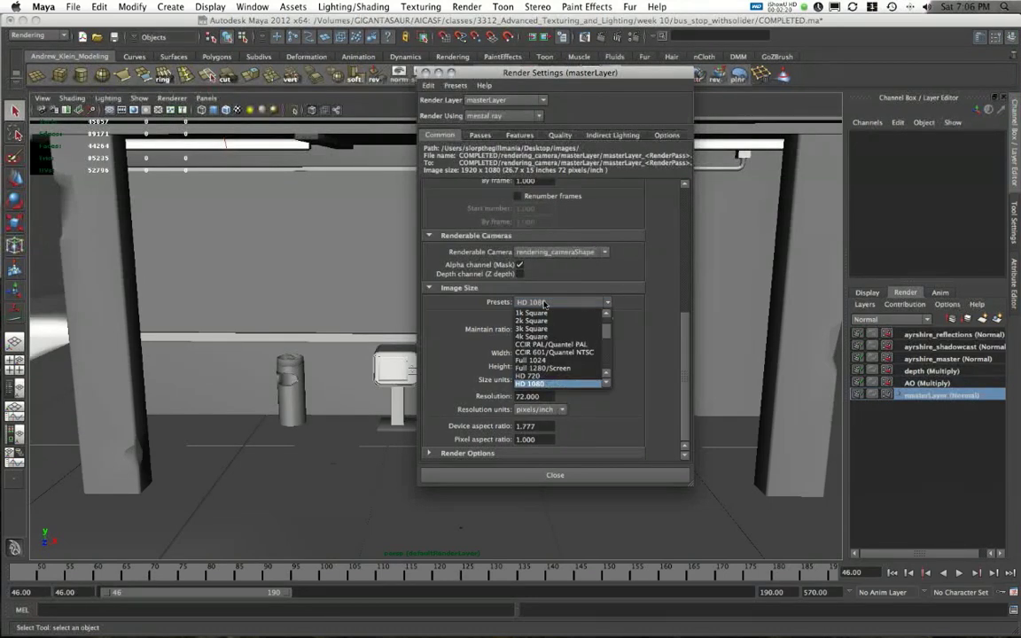
{"action": "left_click", "coordinate": [550, 384]}
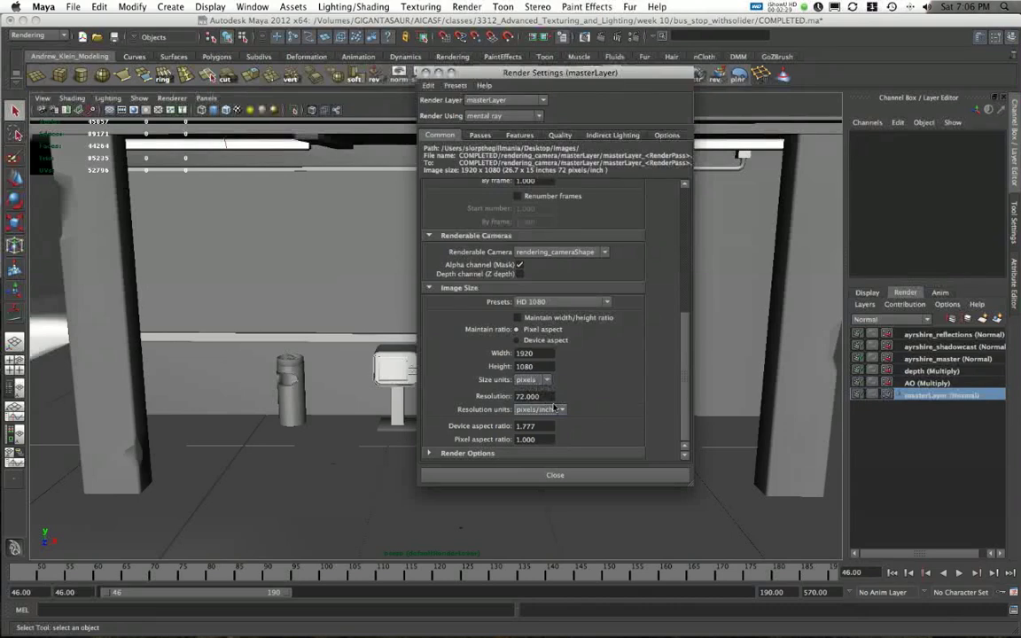
Check the resolution and the pixel aspect ratio in the image size settings.
{"action": "left_click_drag", "start_coordinate": [546, 397], "coordinate": [497, 401]}
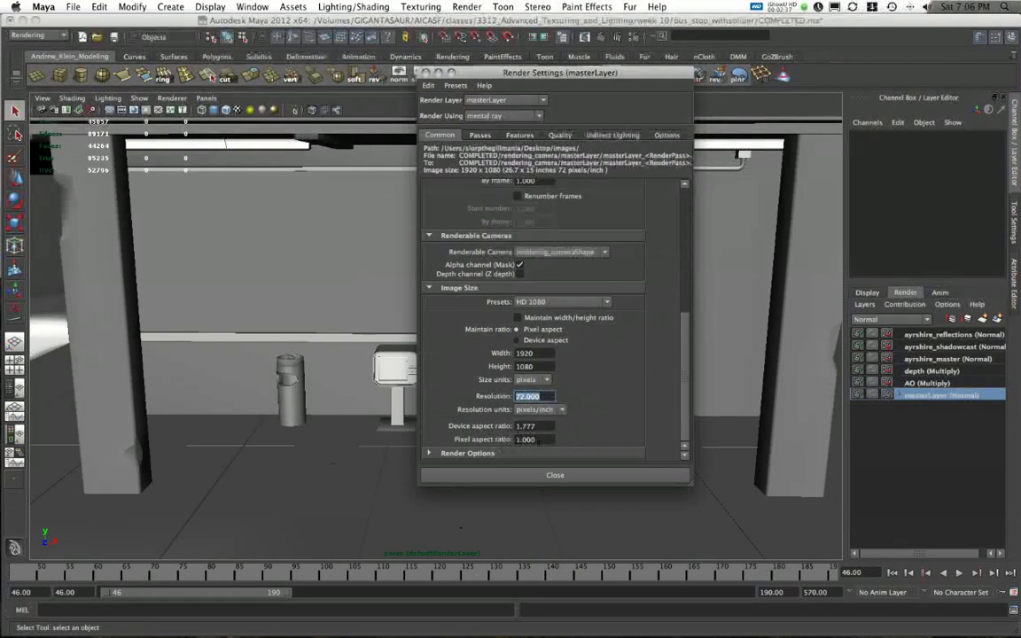
{"action": "left_click", "coordinate": [536, 440]}
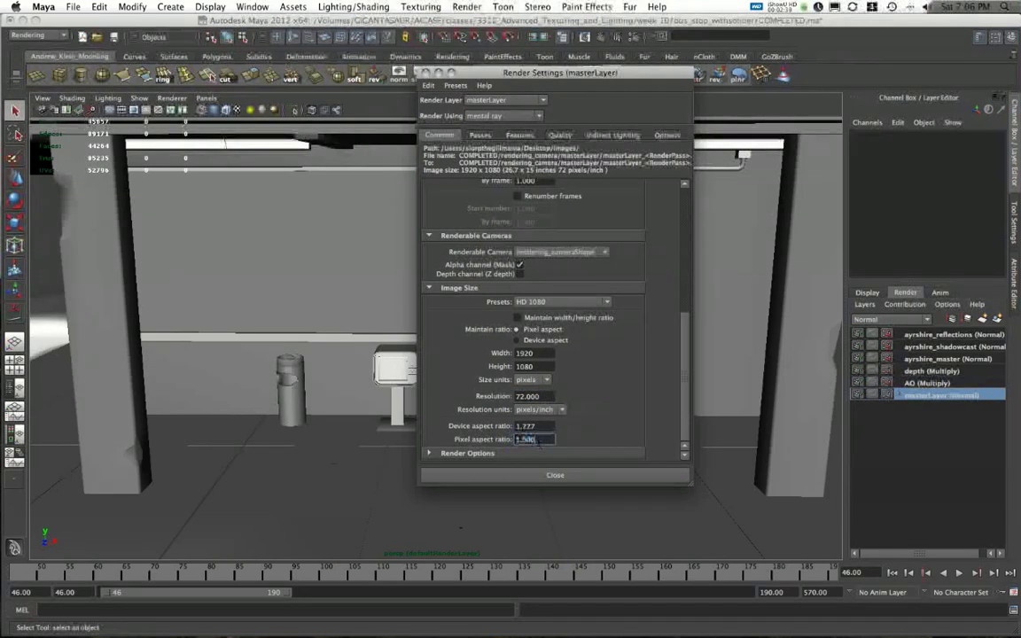
{"action": "left_click", "coordinate": [537, 439]}
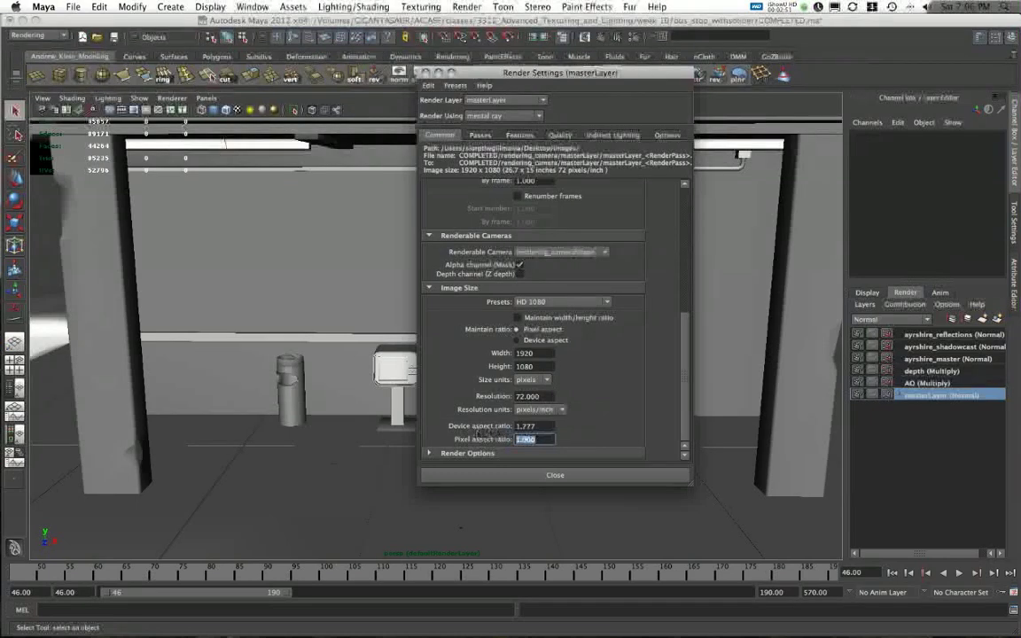
{"action": "key", "text": "Return"}
Keep rendering_cameraShape as the renderable camera and close the render settings.
{"action": "scroll", "coordinate": [614, 337], "scroll_direction": "up", "scroll_amount": 3}
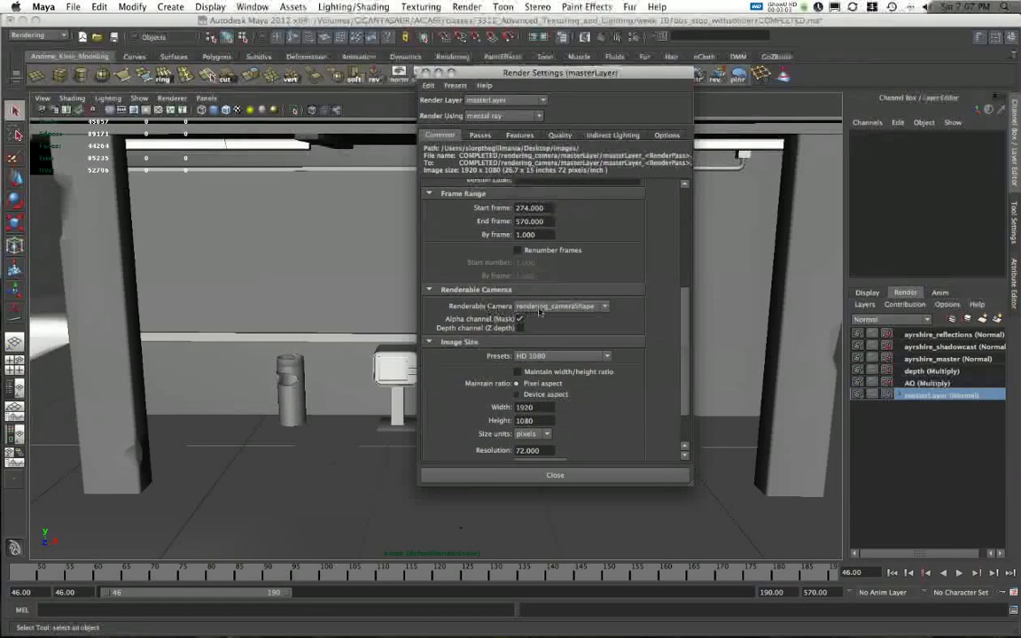
{"action": "left_click", "coordinate": [539, 306]}
{"action": "left_click", "coordinate": [539, 310]}
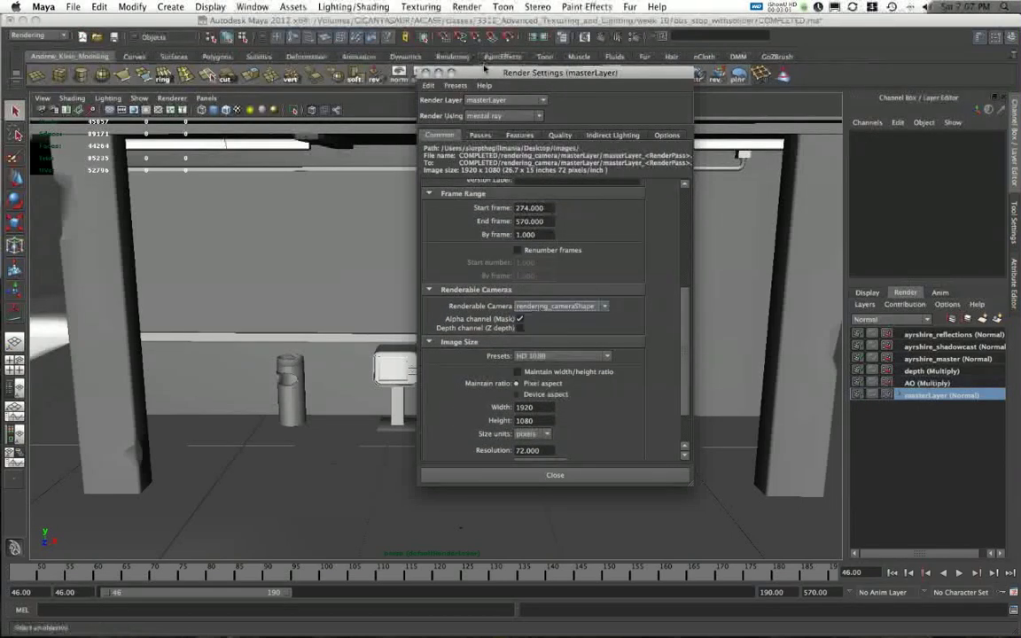
{"action": "left_click", "coordinate": [427, 73]}
Look through rendering_camera in the perspective viewport.
{"action": "left_click", "coordinate": [207, 97]}
{"action": "mouse_move", "coordinate": [257, 107]}
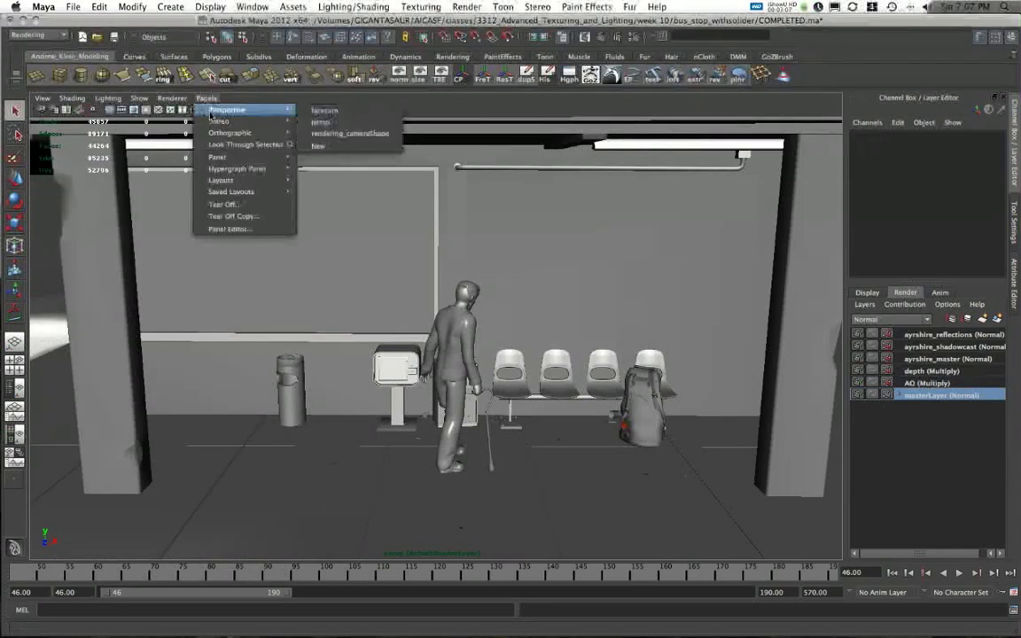
{"action": "left_click", "coordinate": [316, 133]}
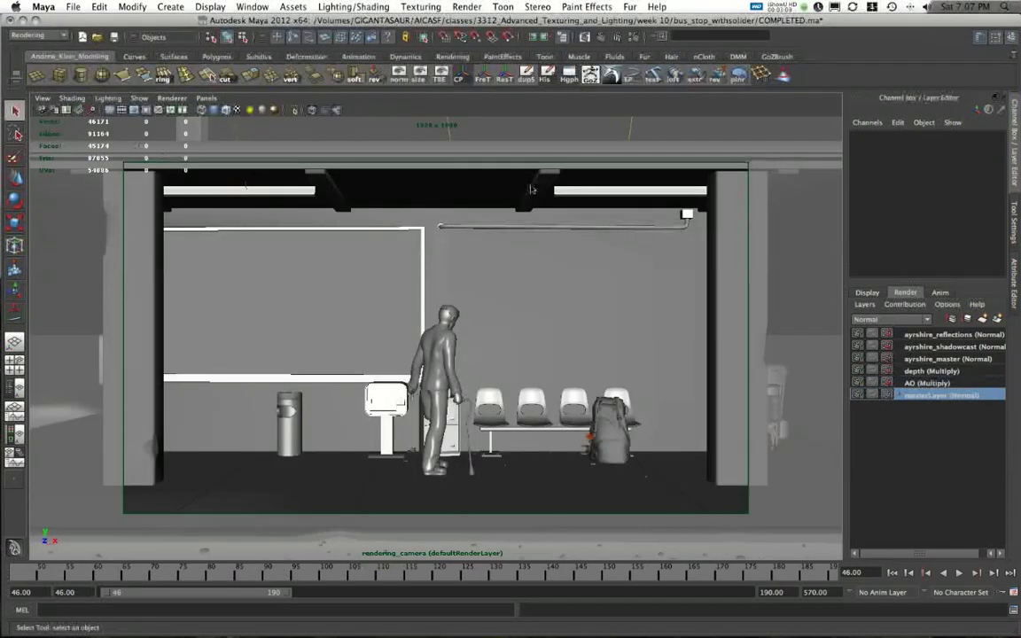
Reopen the render settings and set the masterLayer's frame range to start at 46 and end at 46.
{"action": "left_click", "coordinate": [615, 37]}
{"action": "left_click_drag", "start_coordinate": [516, 150], "coordinate": [686, 125]}
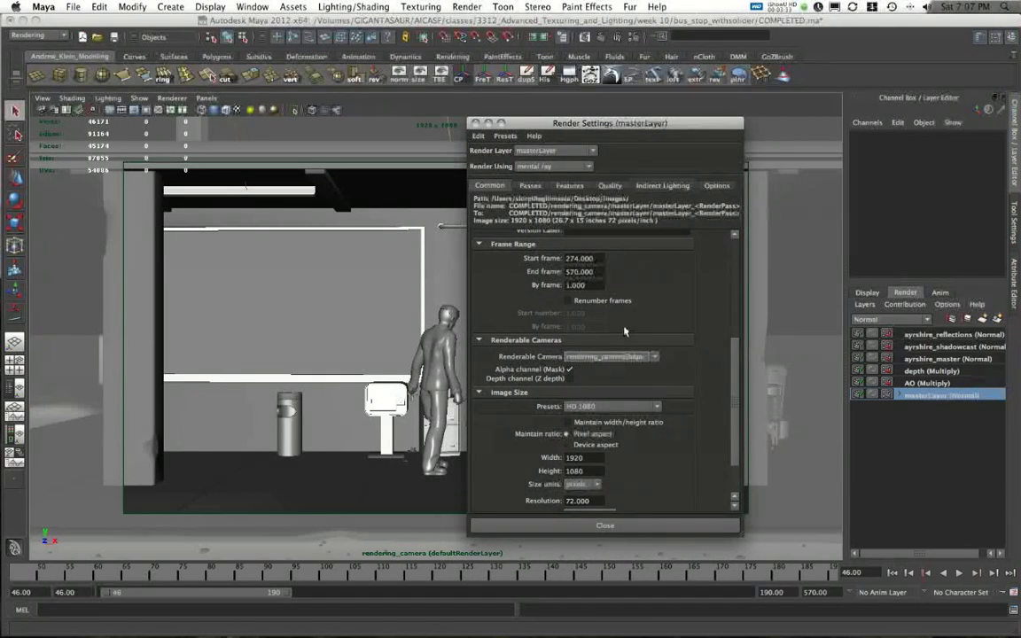
{"action": "scroll", "coordinate": [625, 329], "scroll_direction": "up", "scroll_amount": 2}
{"action": "scroll", "coordinate": [624, 330], "scroll_direction": "up", "scroll_amount": 2}
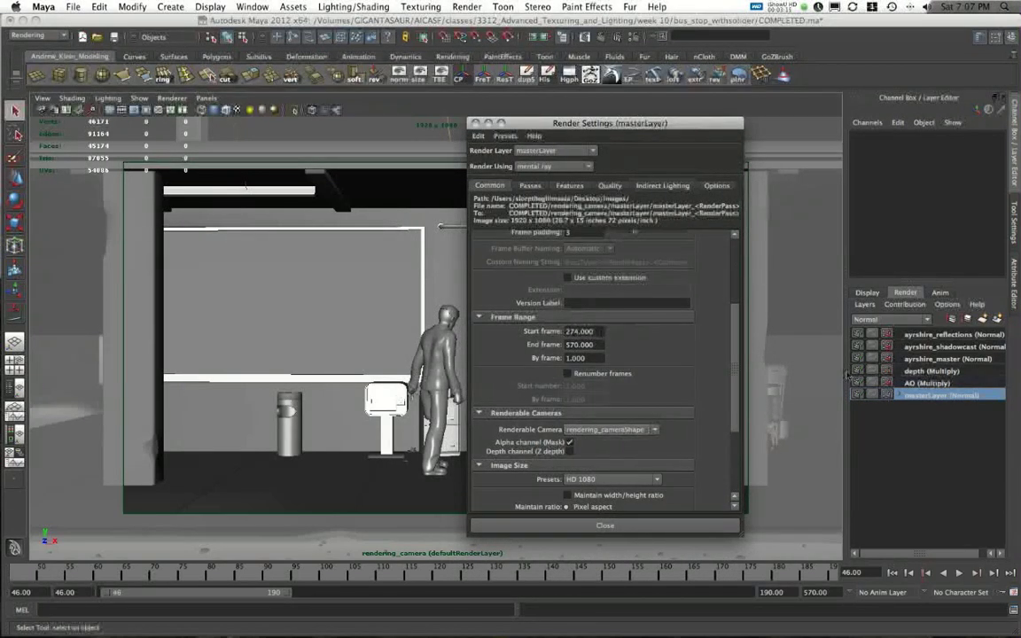
{"action": "left_click_drag", "start_coordinate": [600, 331], "coordinate": [543, 334]}
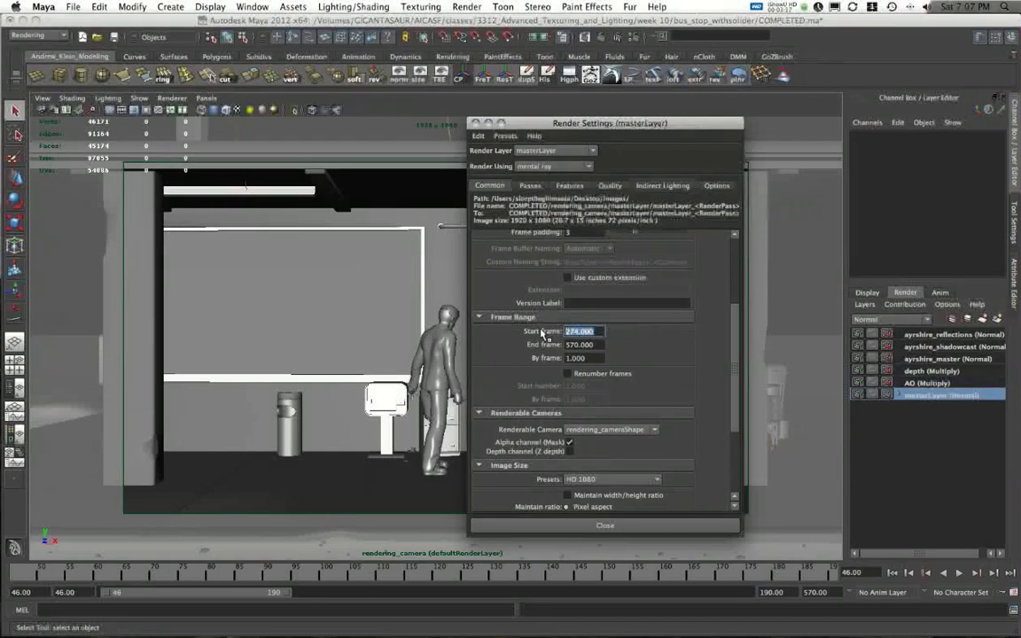
{"action": "type", "text": "46"}
{"action": "key", "text": "Tab"}
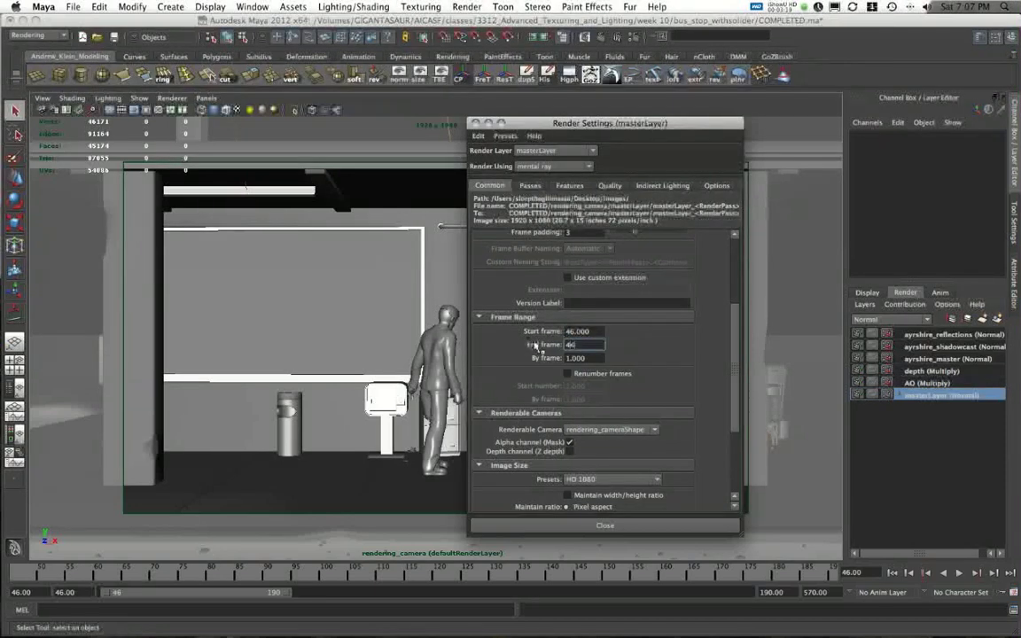
{"action": "key", "text": "Return"}
On the AO layer, set the start frame to 46 and override the end frame with 570.
{"action": "left_click", "coordinate": [924, 383]}
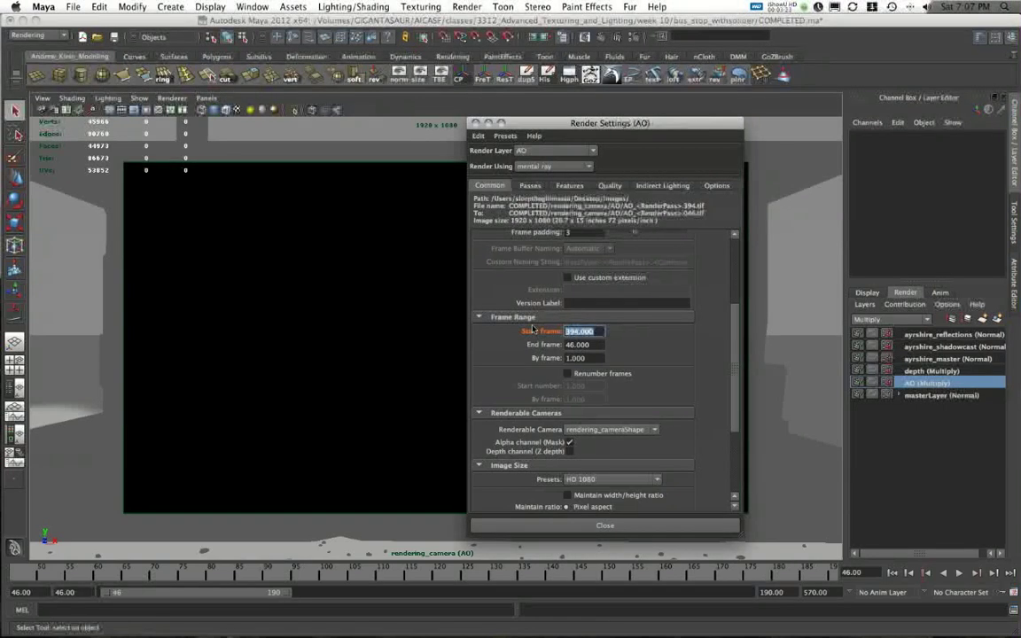
{"action": "type", "text": "46"}
{"action": "key", "text": "Tab"}
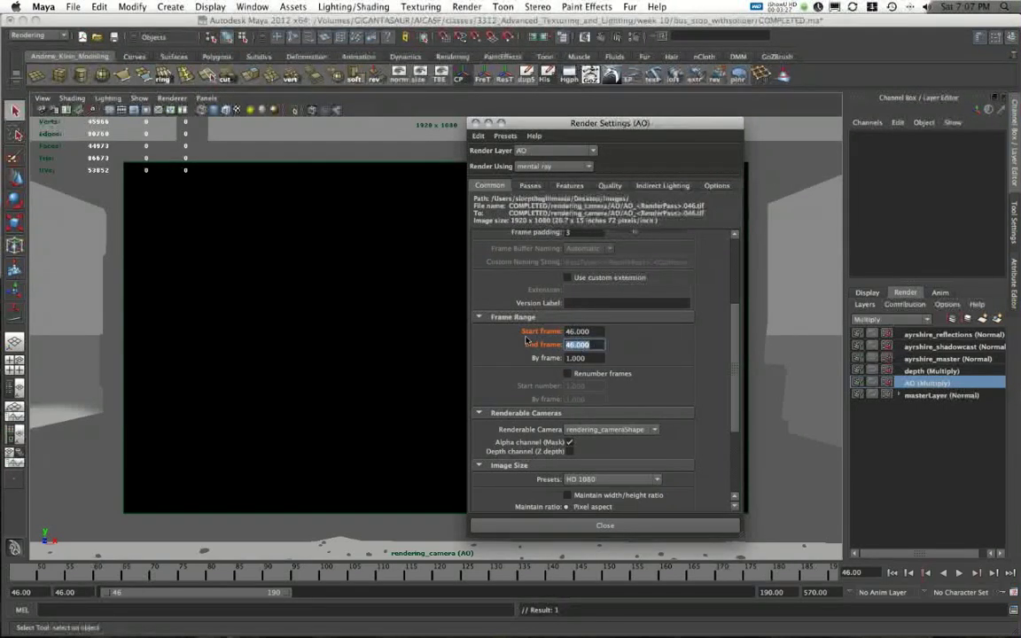
{"action": "type", "text": "570"}
{"action": "key", "text": "Return"}
On the depth layer, create a layer override for the end frame and set it to 570.
{"action": "left_click", "coordinate": [921, 371]}
{"action": "right_click", "coordinate": [551, 344]}
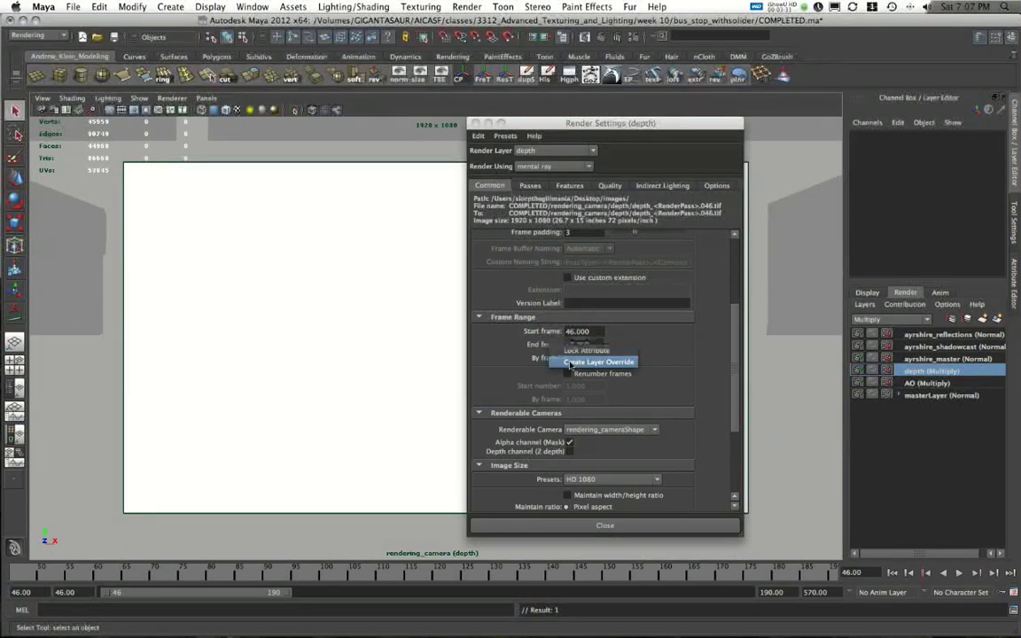
{"action": "left_click", "coordinate": [580, 360]}
{"action": "type", "text": "5"}
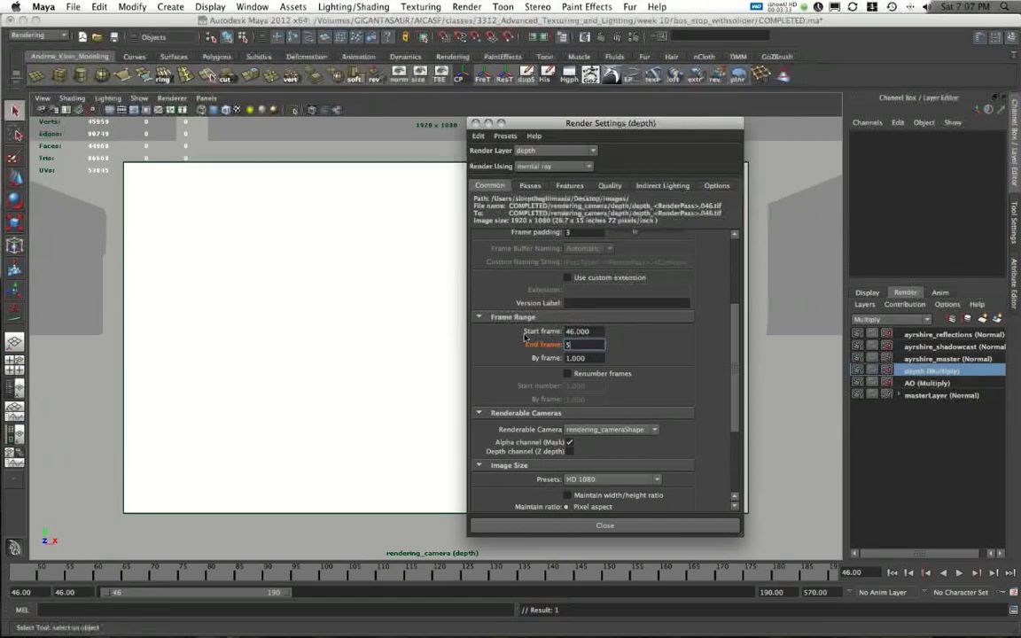
{"action": "type", "text": "70"}
{"action": "key", "text": "Return"}
On the ayrshire_master layer, set the start frame to 46 and override the end frame with 570.
{"action": "left_click", "coordinate": [921, 358]}
{"action": "double_click", "coordinate": [566, 331]}
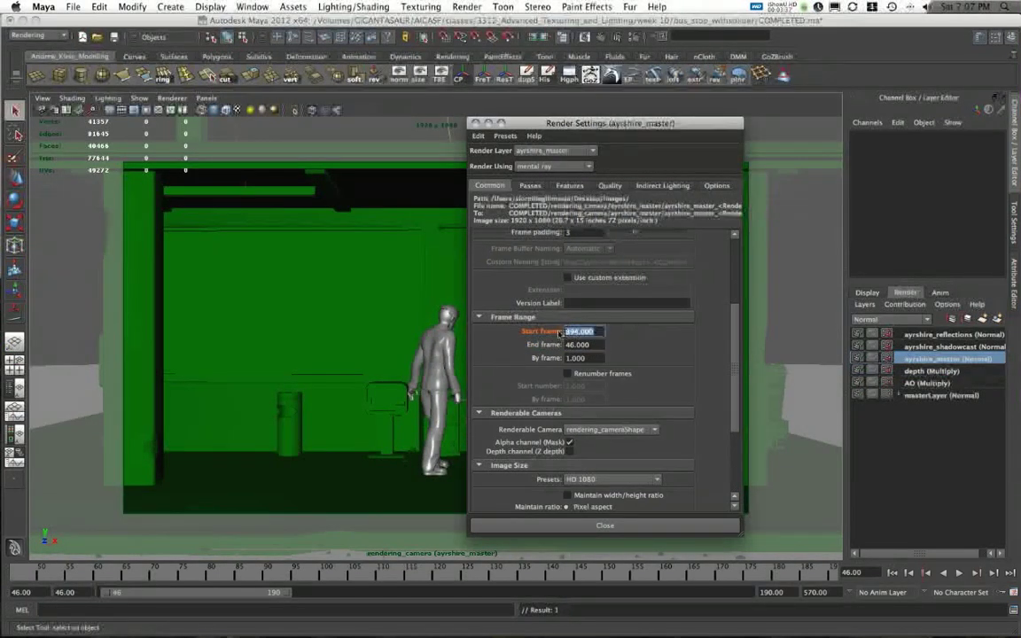
{"action": "type", "text": "46"}
{"action": "right_click", "coordinate": [551, 344]}
{"action": "left_click", "coordinate": [558, 360]}
{"action": "left_click_drag", "start_coordinate": [592, 344], "coordinate": [519, 348]}
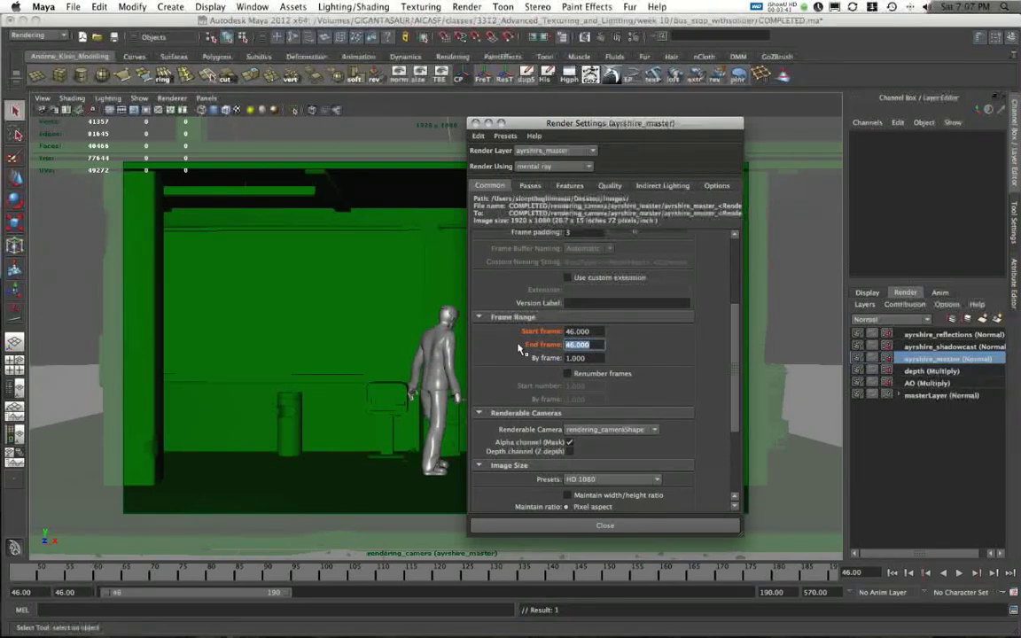
{"action": "type", "text": "570"}
{"action": "left_click", "coordinate": [930, 357]}
On the ayrshire_shadowcast layer, create a layer override for the end frame and set it to 570.
{"action": "left_click", "coordinate": [930, 346]}
{"action": "right_click", "coordinate": [557, 345]}
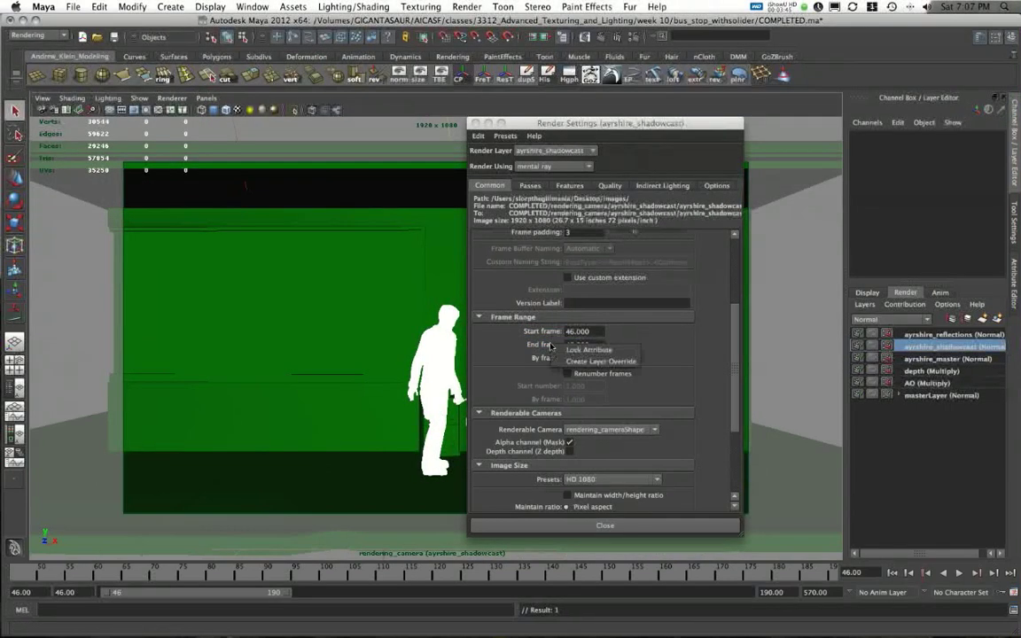
{"action": "left_click", "coordinate": [590, 361]}
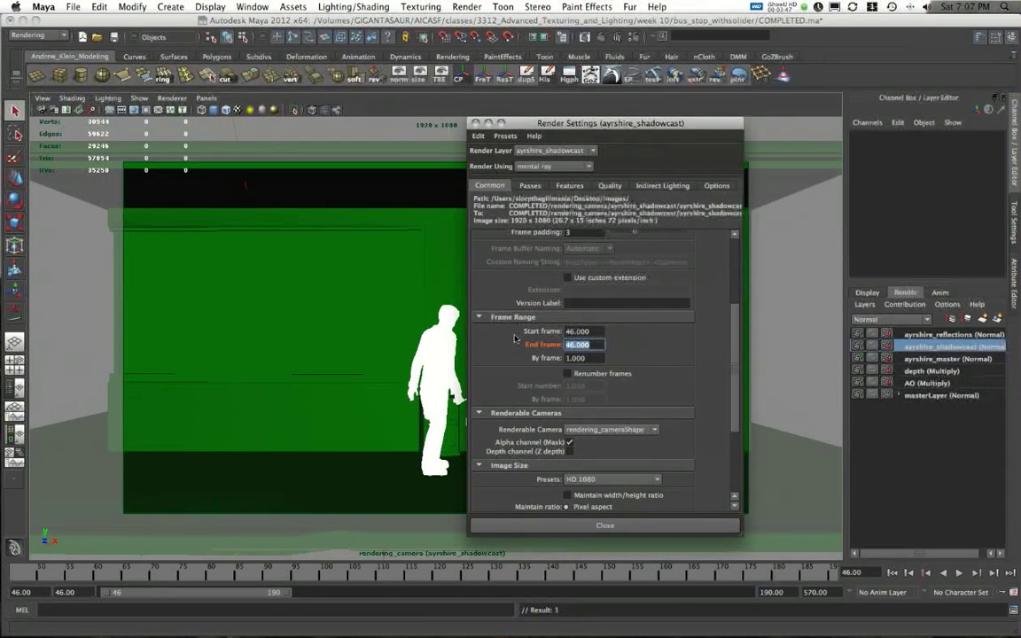
{"action": "type", "text": "4"}
{"action": "key", "text": "BackSpace"}
{"action": "type", "text": "570"}
{"action": "key", "text": "Return"}
On the ayrshire_reflections layer, create a layer override for the end frame and set it to 570.
{"action": "left_click", "coordinate": [921, 334]}
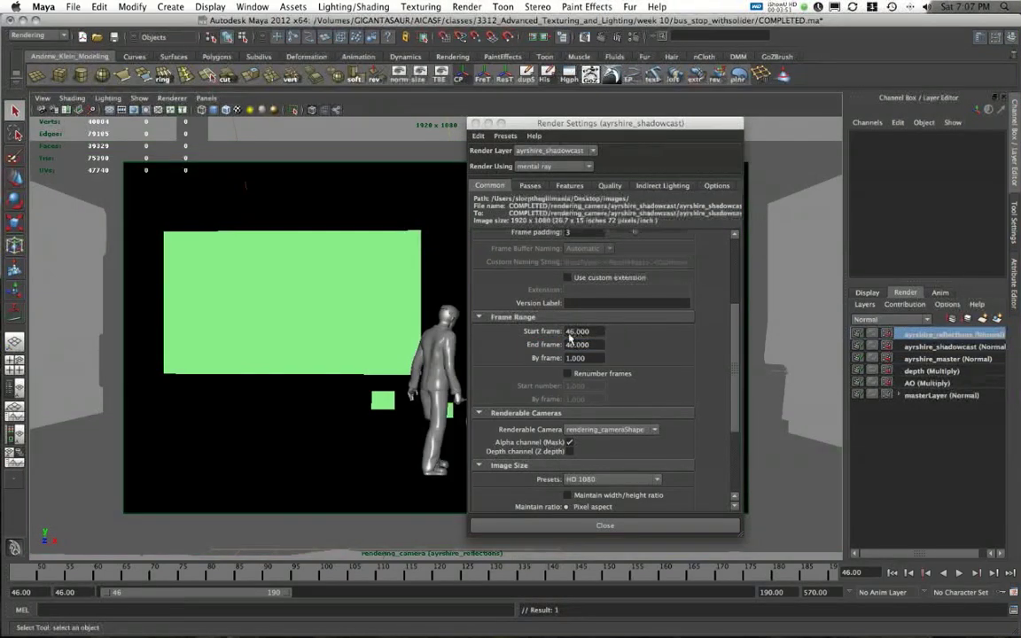
{"action": "right_click", "coordinate": [542, 344]}
{"action": "left_click", "coordinate": [549, 360]}
{"action": "type", "text": "570"}
{"action": "key", "text": "Return"}
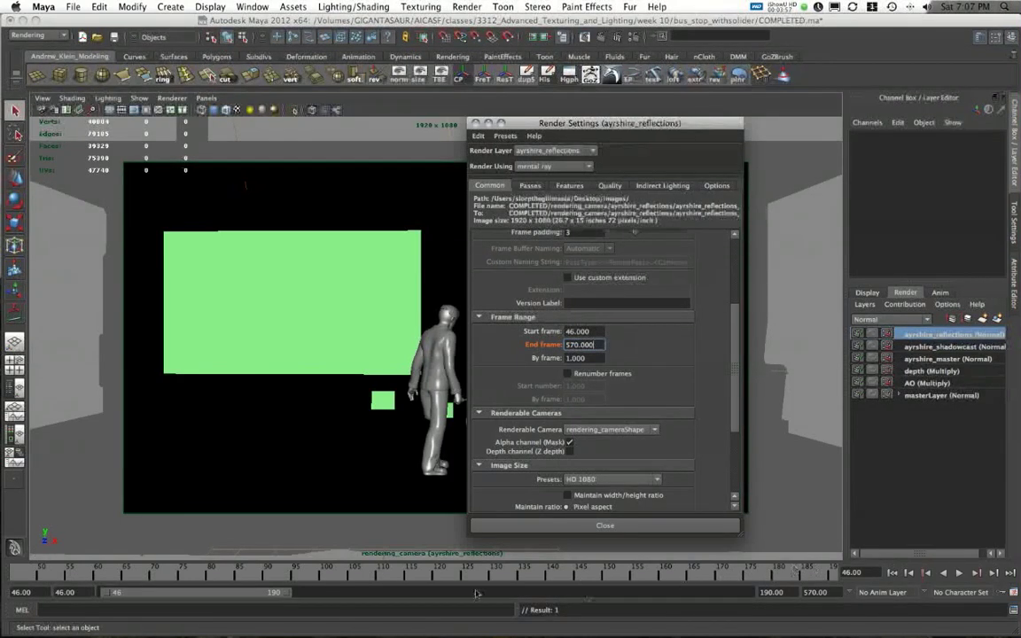
Switch back to the masterLayer and review the frame/animation extension options in its file output settings.
{"action": "left_click", "coordinate": [939, 395]}
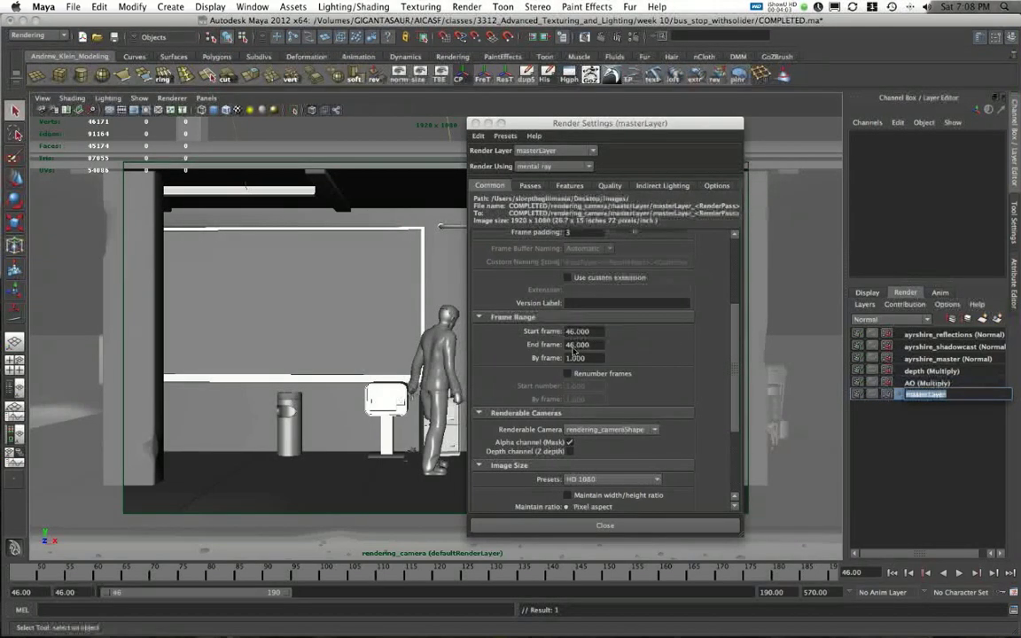
{"action": "scroll", "coordinate": [725, 316], "scroll_direction": "up", "scroll_amount": 5}
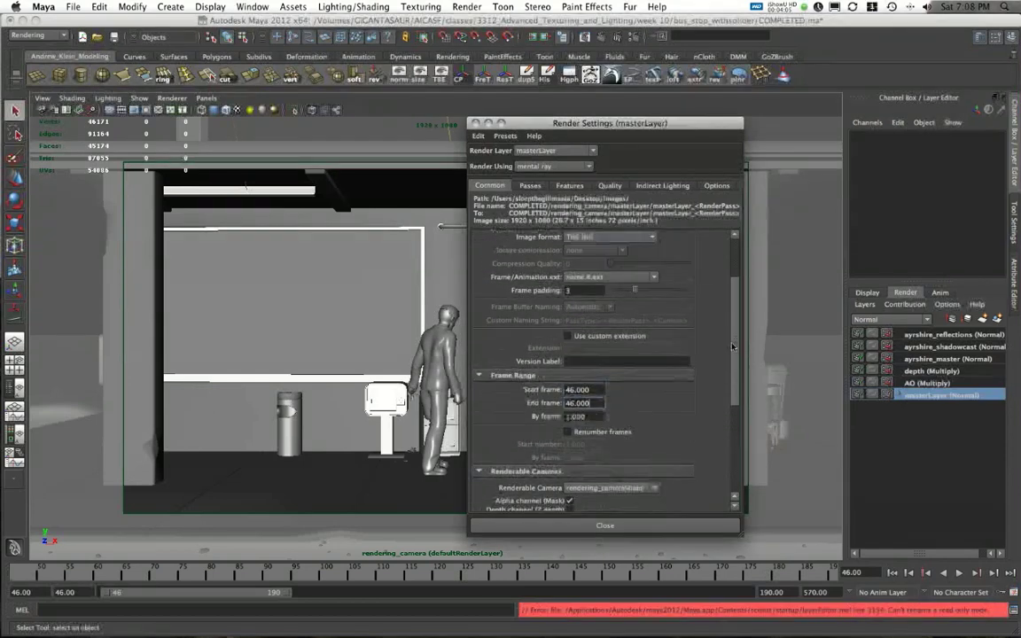
{"action": "scroll", "coordinate": [725, 316], "scroll_direction": "up", "scroll_amount": 1}
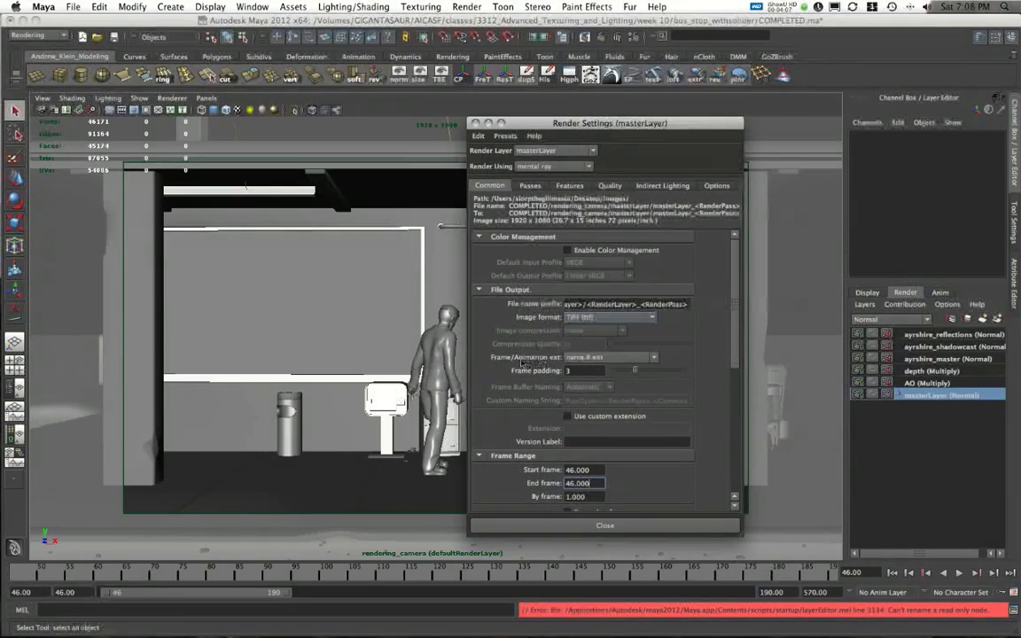
{"action": "left_click", "coordinate": [610, 357]}
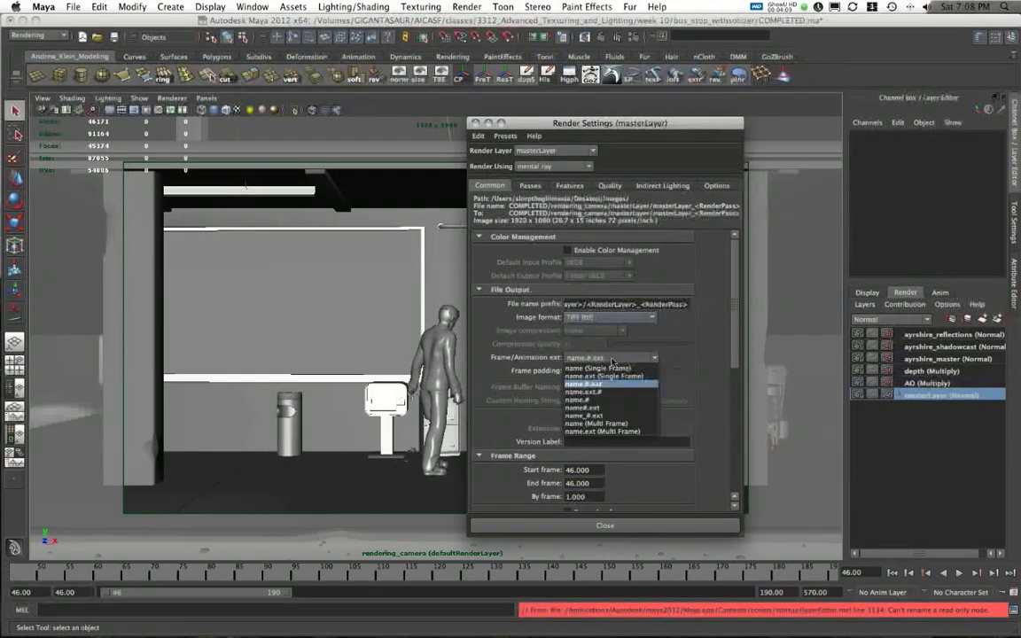
{"action": "left_click", "coordinate": [611, 361]}
Try the name.ext (Single Frame) extension on the masterLayer and check how the frame range settings respond.
{"action": "left_click", "coordinate": [611, 358]}
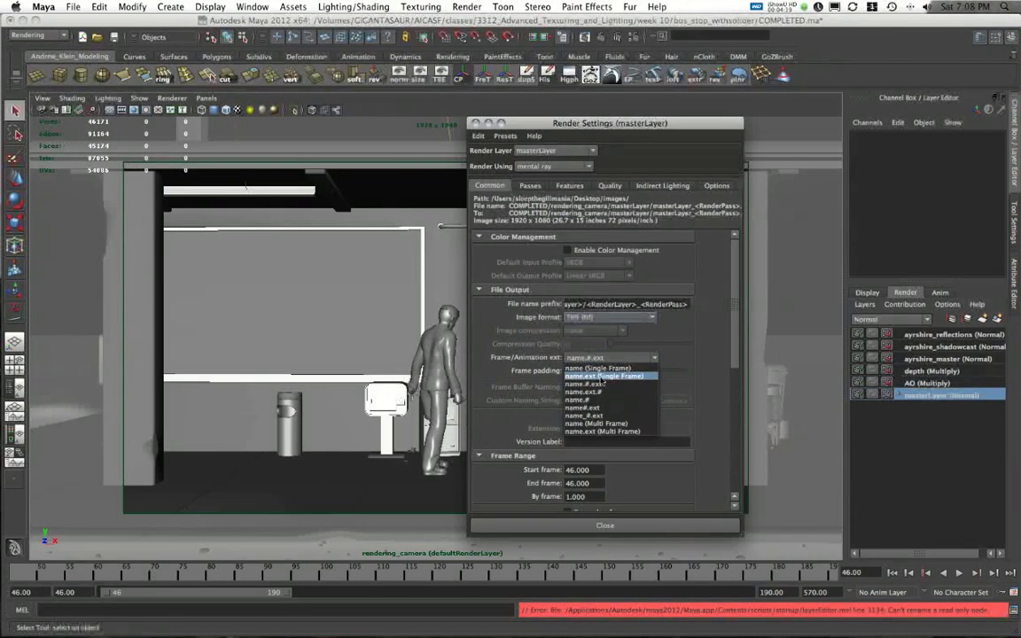
{"action": "left_click", "coordinate": [608, 378]}
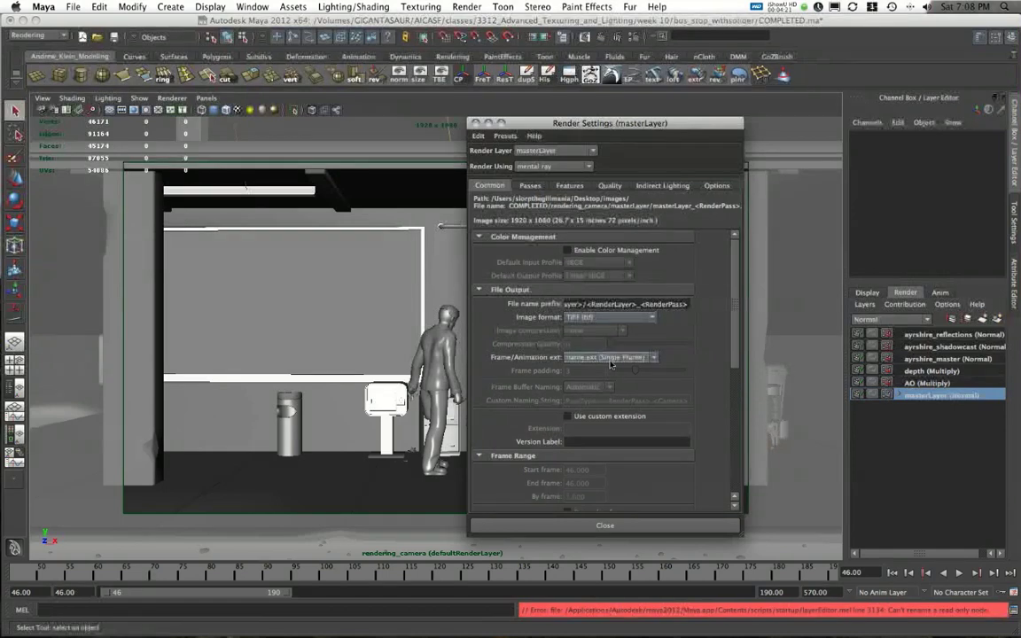
{"action": "scroll", "coordinate": [730, 355], "scroll_direction": "down", "scroll_amount": 3}
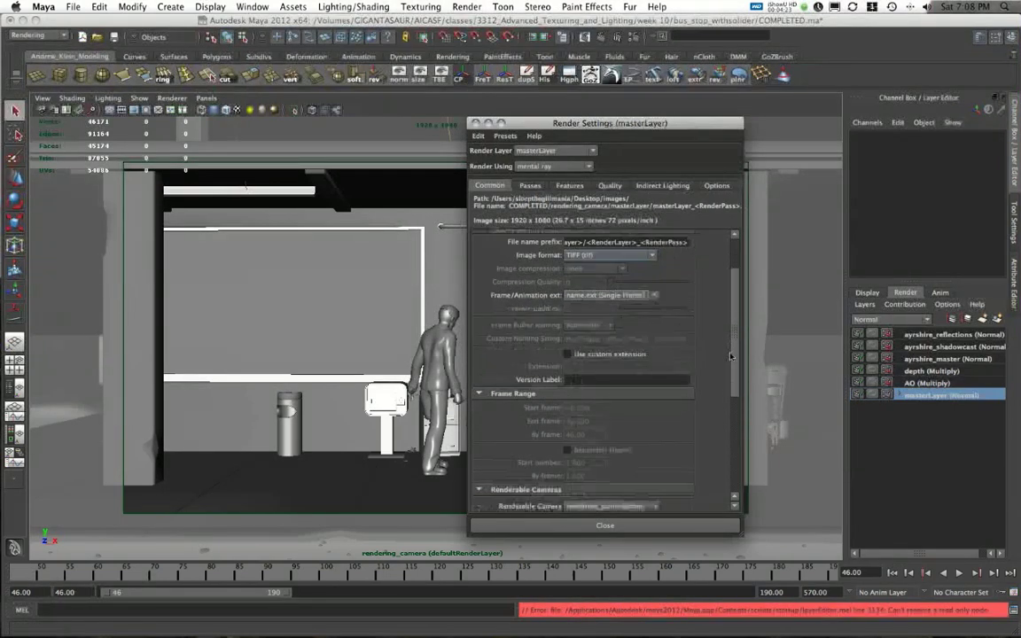
{"action": "scroll", "coordinate": [730, 355], "scroll_direction": "down", "scroll_amount": 3}
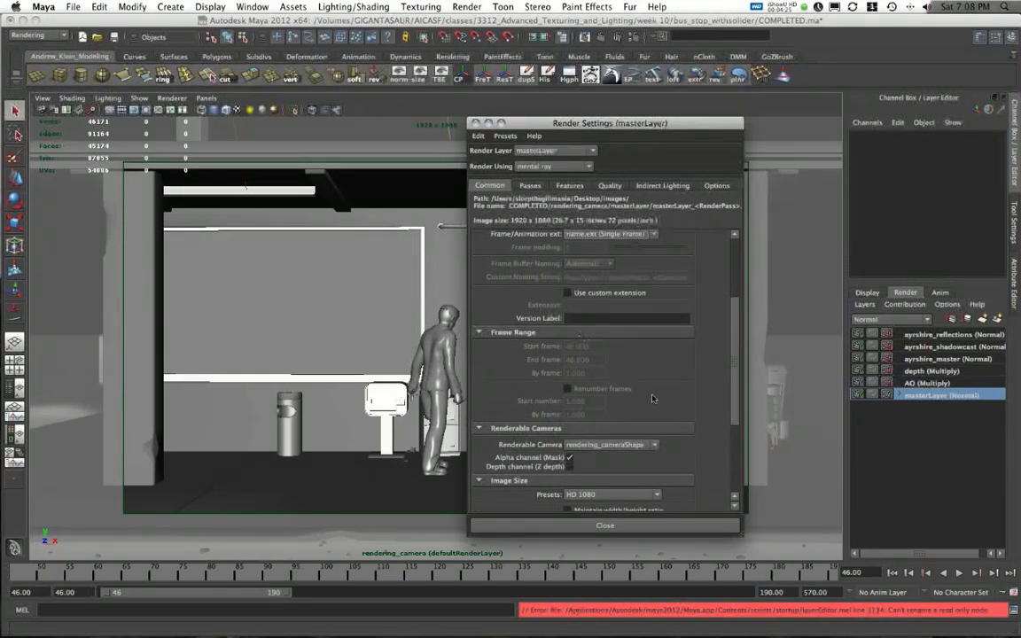
{"action": "scroll", "coordinate": [733, 409], "scroll_direction": "up", "scroll_amount": 5}
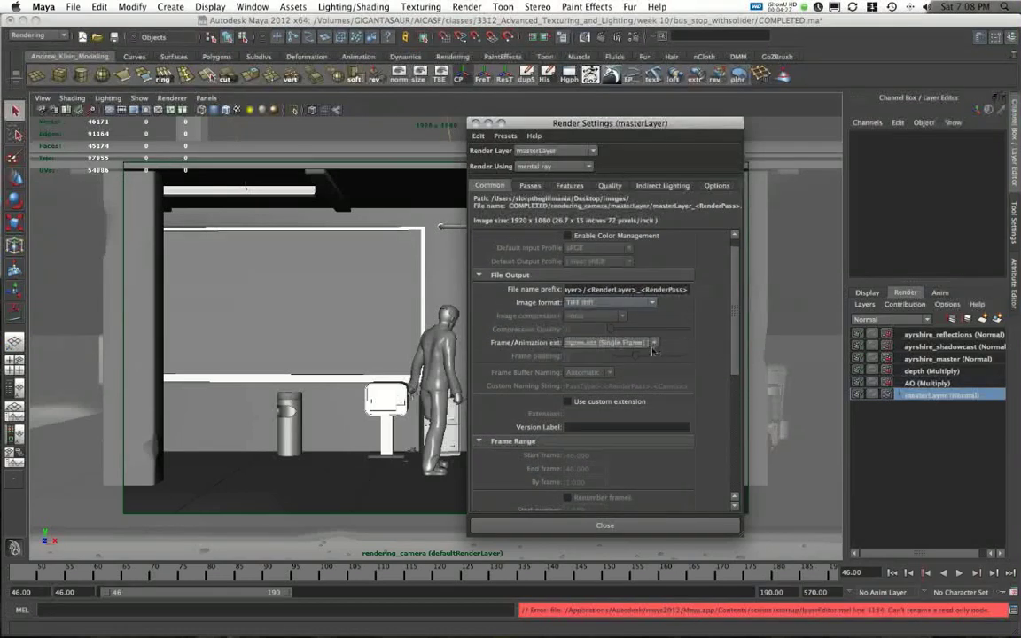
Set the masterLayer's frame/animation extension to name.#.ext with a frame padding of 3.
{"action": "left_click", "coordinate": [645, 344]}
{"action": "left_click", "coordinate": [584, 369]}
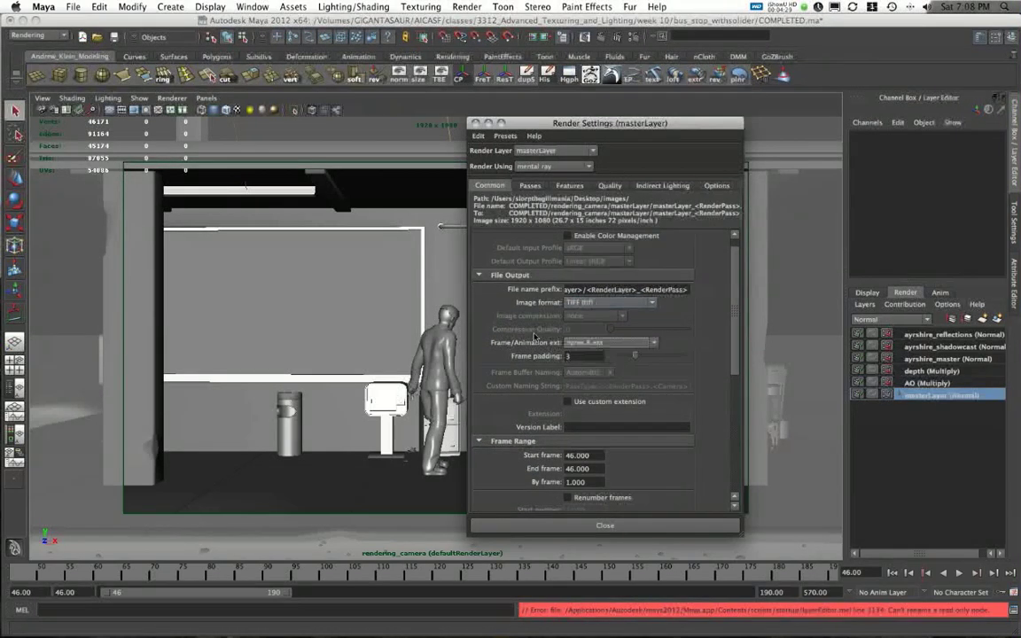
{"action": "left_click_drag", "start_coordinate": [571, 357], "coordinate": [535, 356]}
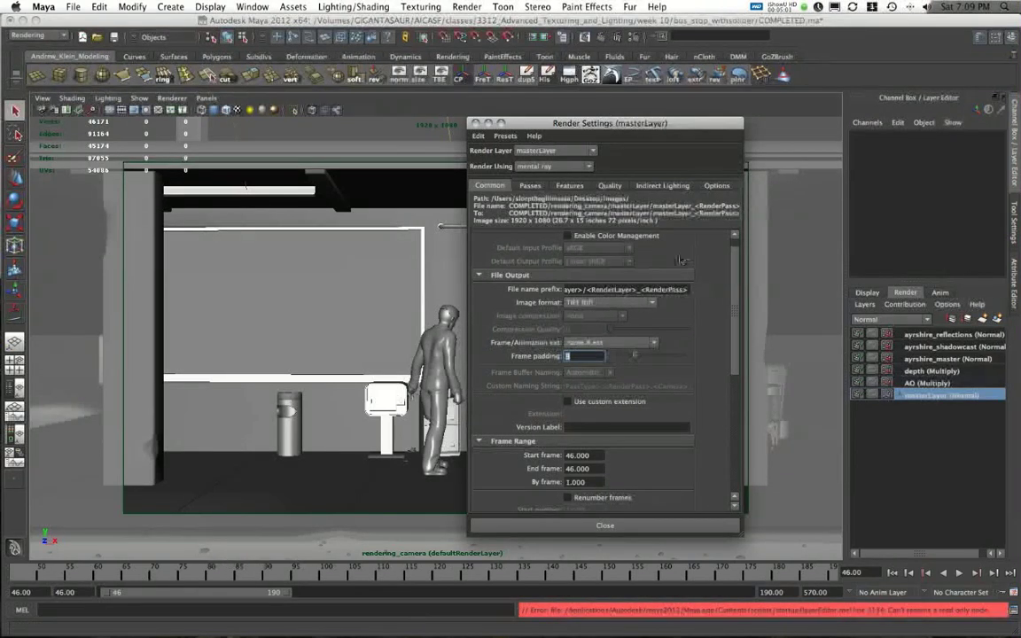
{"action": "type", "text": "3"}
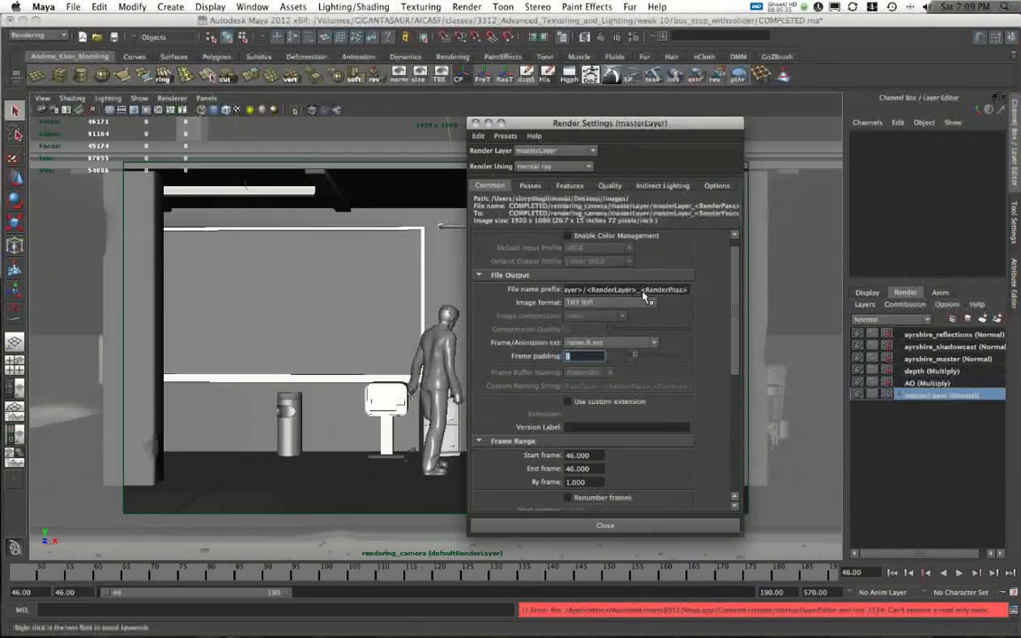
Clear the file name prefix so the output uses the scene name, and close the render settings.
{"action": "left_click_drag", "start_coordinate": [644, 295], "coordinate": [538, 295]}
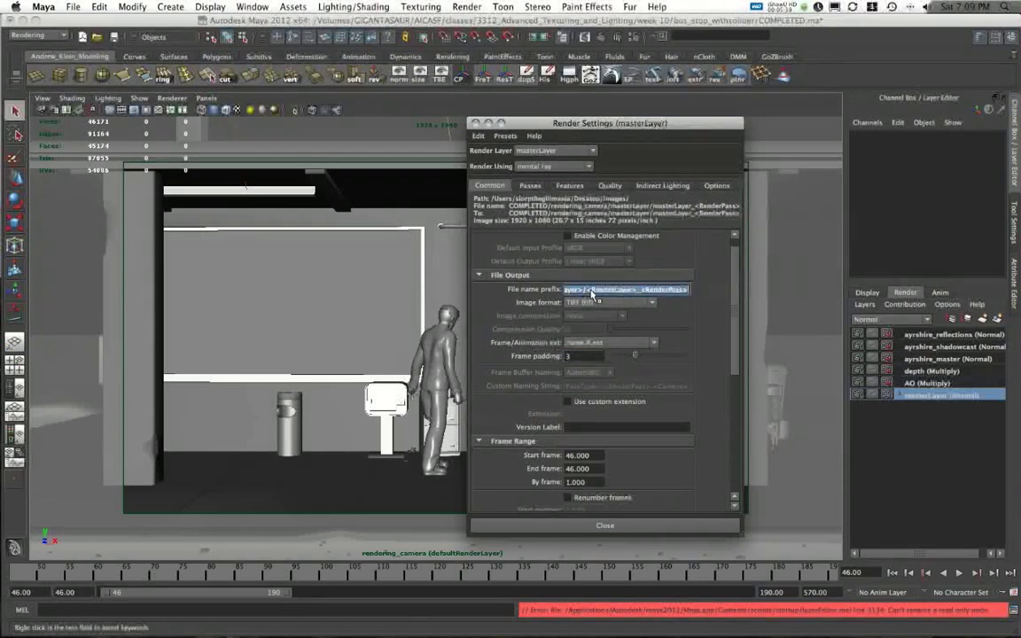
{"action": "key", "text": "BackSpace"}
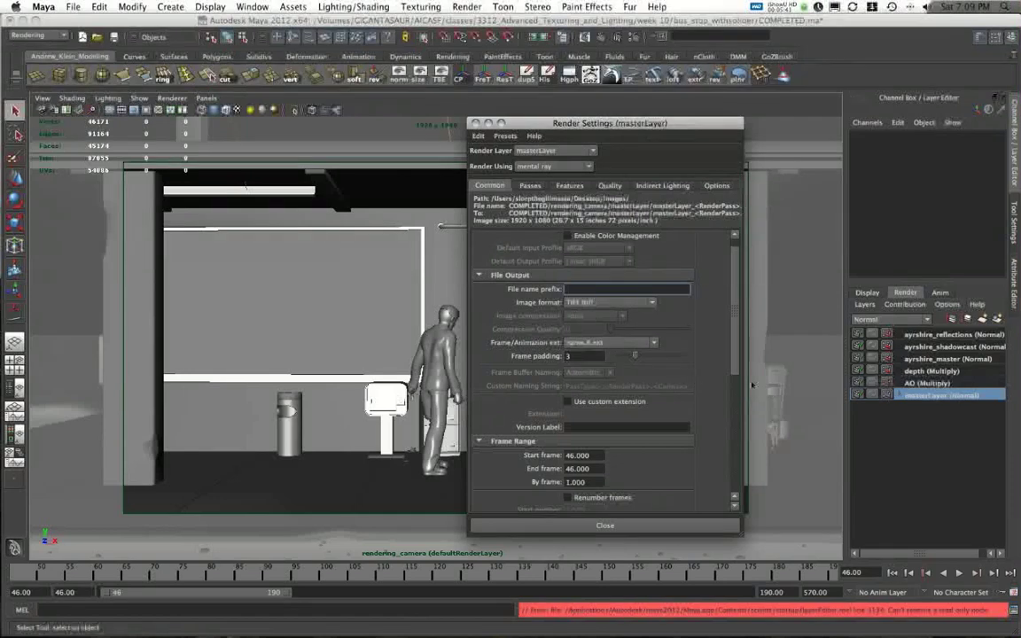
{"action": "key", "text": "Tab"}
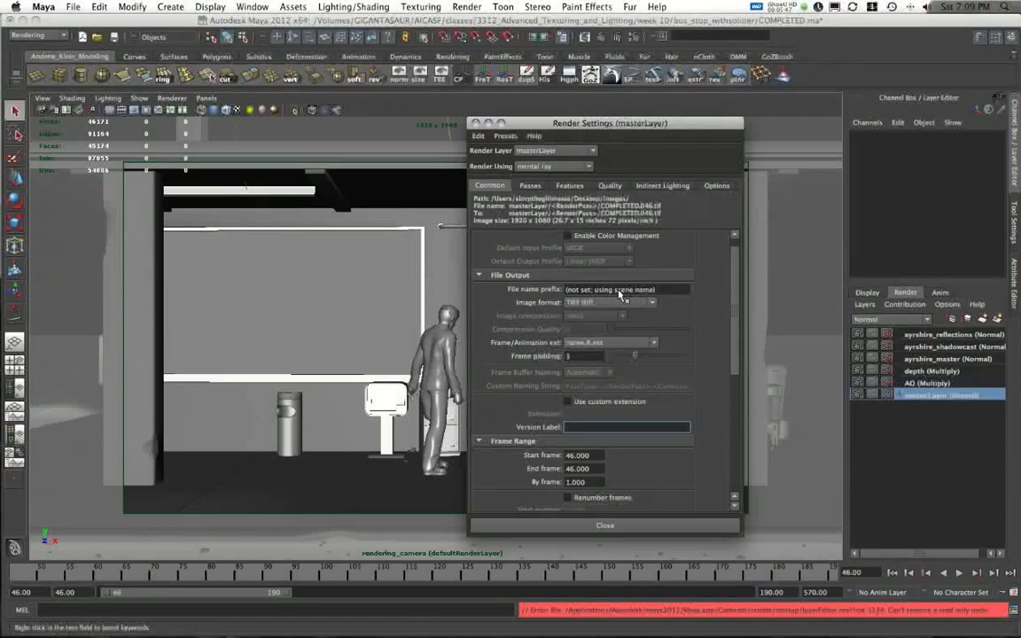
{"action": "left_click", "coordinate": [618, 292]}
{"action": "left_click_drag", "start_coordinate": [668, 291], "coordinate": [485, 292]}
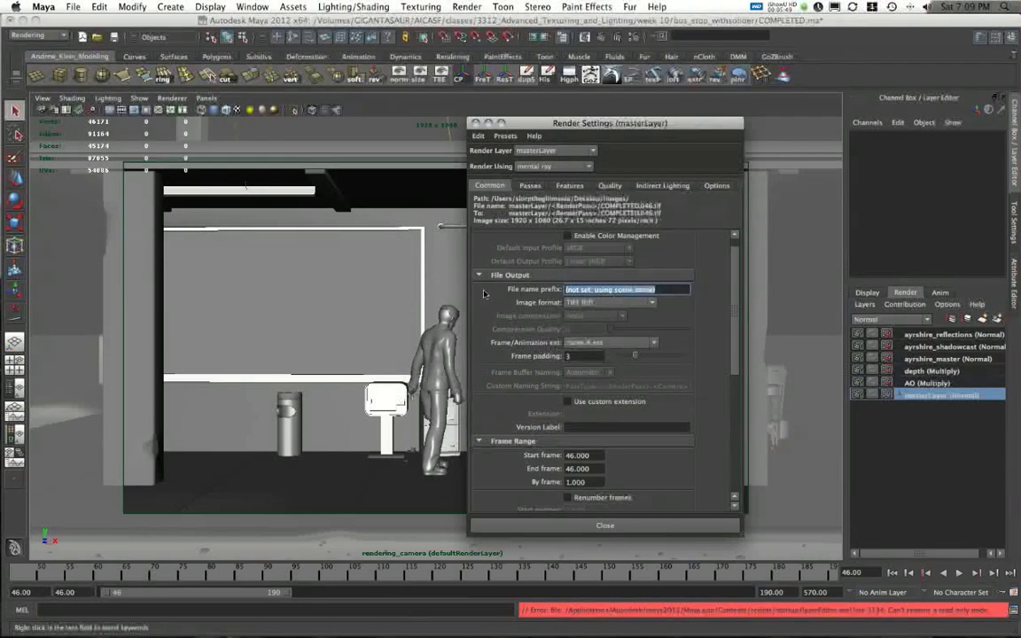
{"action": "key", "text": "BackSpace"}
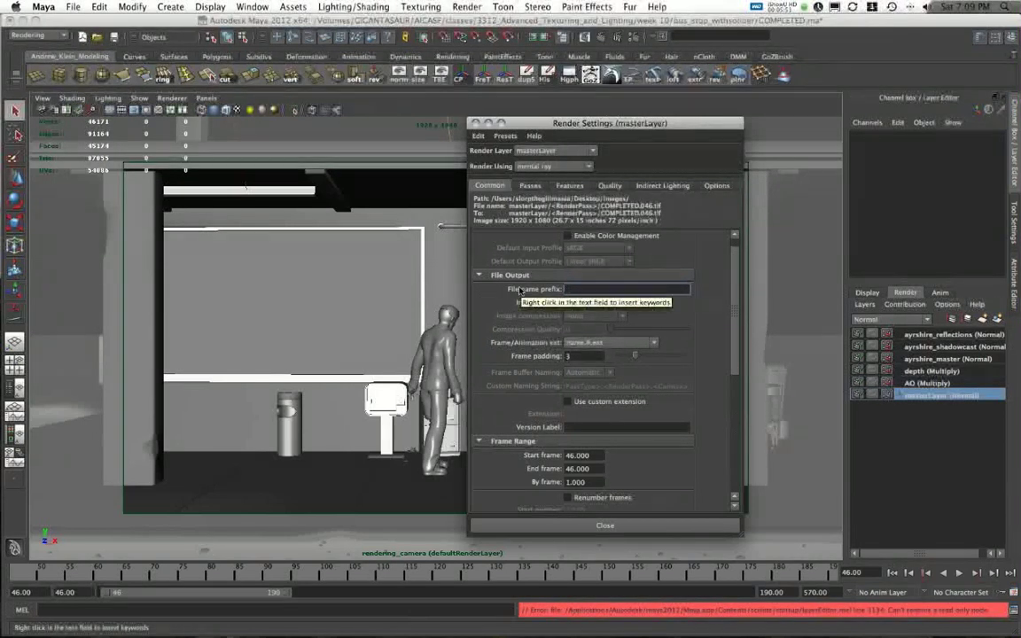
{"action": "left_click", "coordinate": [605, 525]}
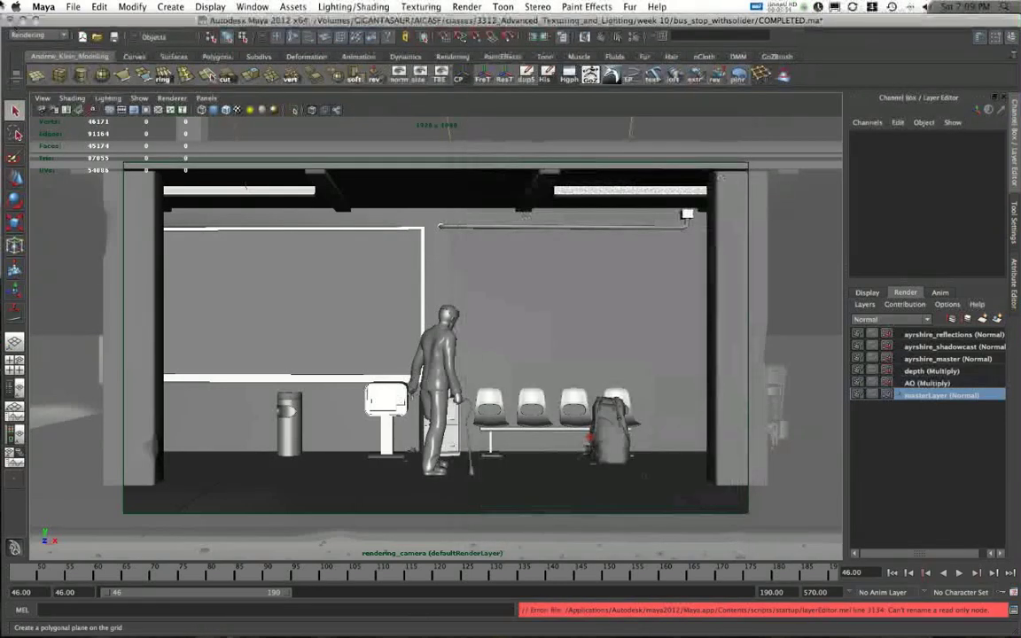
Set the project folder to the Desktop.
{"action": "left_click", "coordinate": [72, 6]}
{"action": "left_click", "coordinate": [93, 275]}
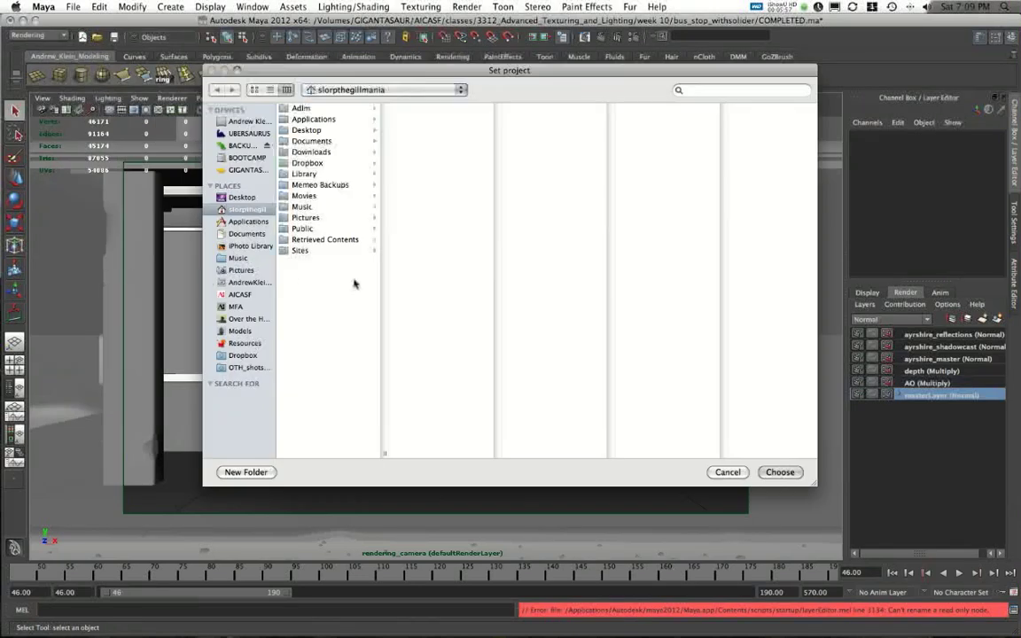
{"action": "left_click", "coordinate": [242, 249]}
{"action": "left_click", "coordinate": [780, 471]}
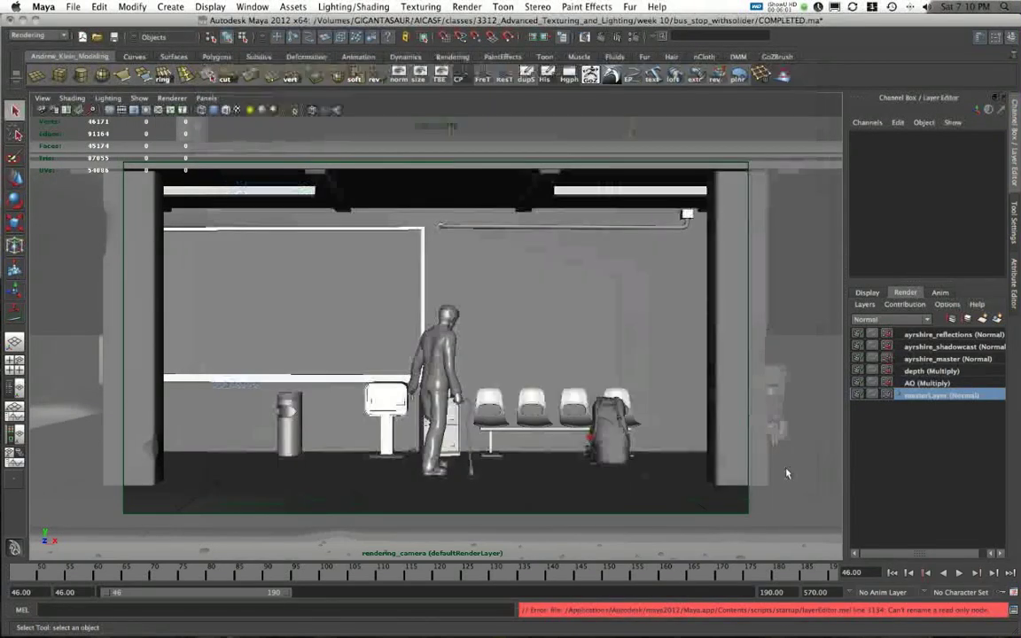
Open the masterLayer's render settings and build the file name prefix <Scene>/<RenderLayer>/ from the scene and layer keywords.
{"action": "left_click", "coordinate": [653, 78]}
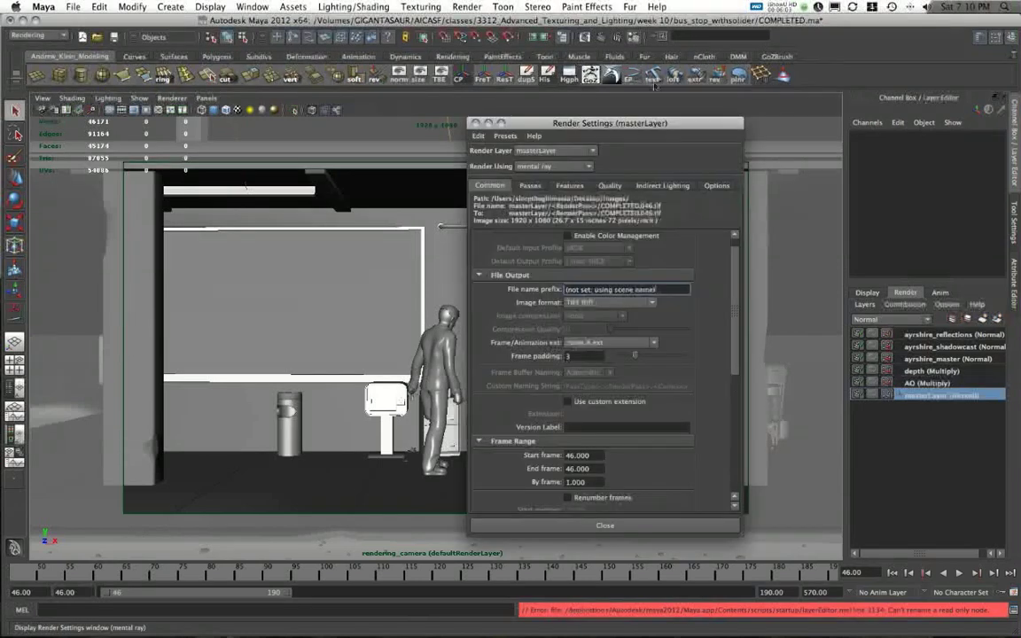
{"action": "left_click_drag", "start_coordinate": [567, 123], "coordinate": [534, 110]}
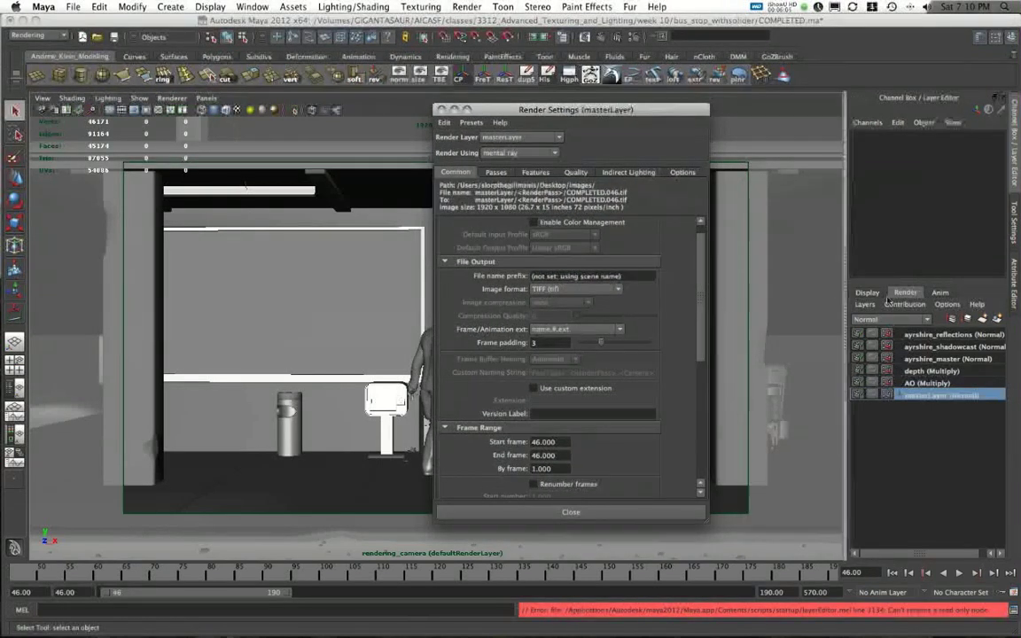
{"action": "left_click", "coordinate": [638, 276]}
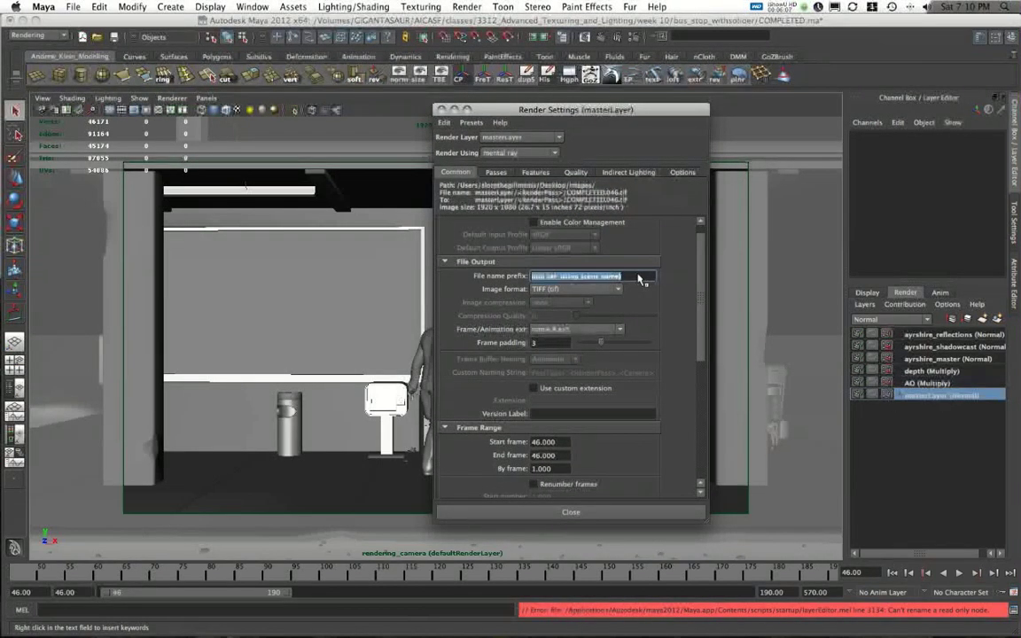
{"action": "key", "text": "BackSpace"}
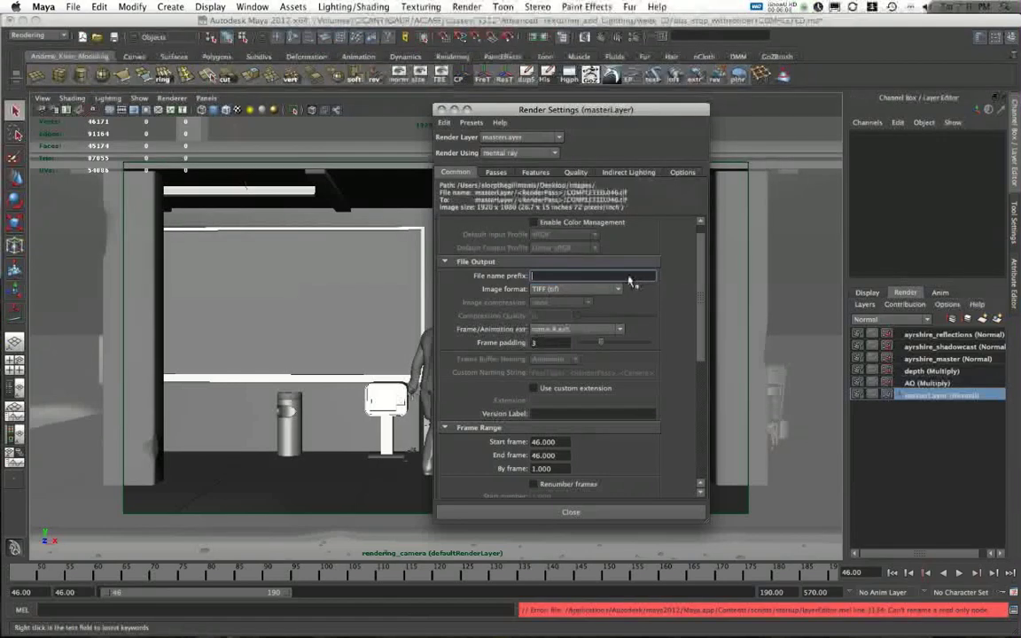
{"action": "right_click", "coordinate": [557, 280]}
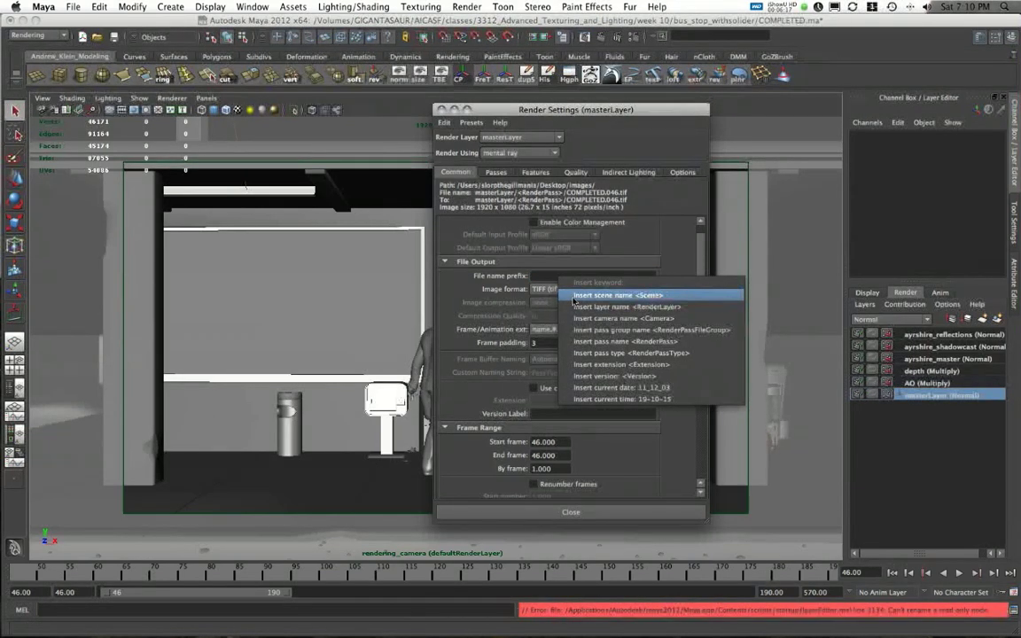
{"action": "left_click", "coordinate": [573, 296]}
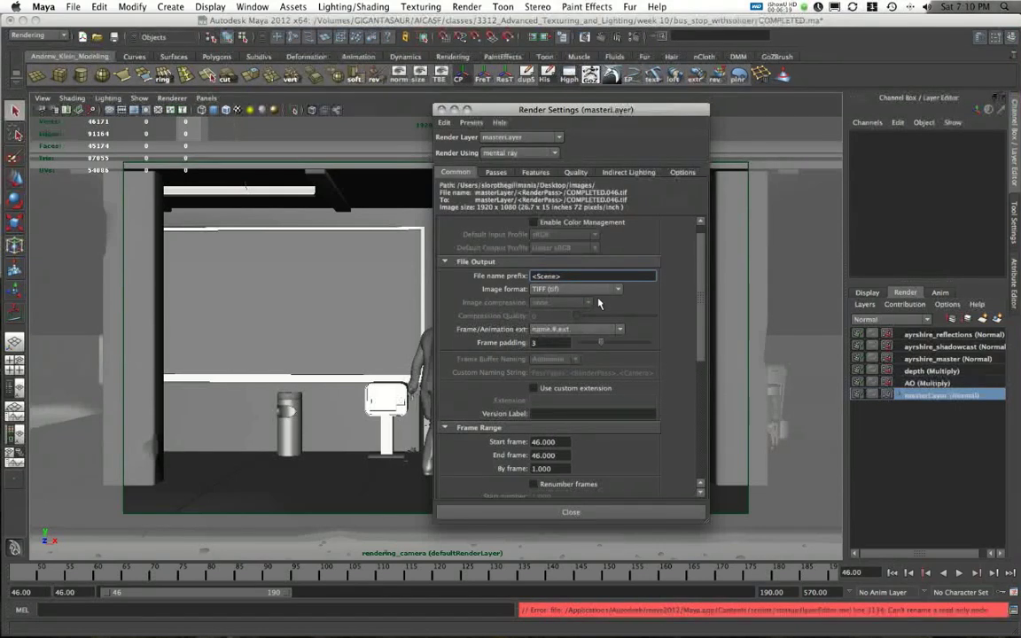
{"action": "type", "text": "/"}
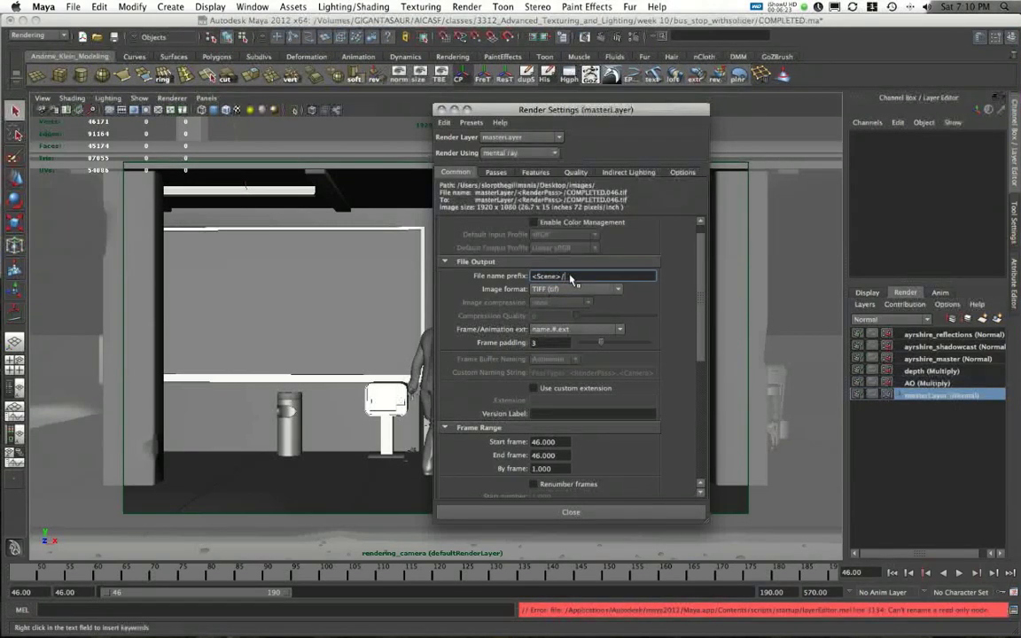
{"action": "right_click", "coordinate": [570, 278]}
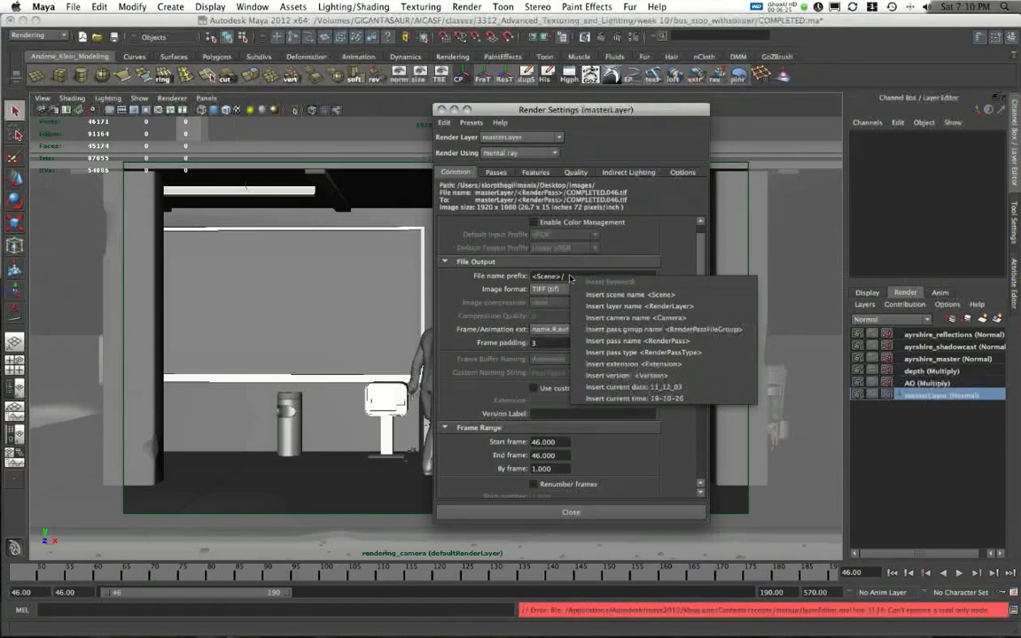
{"action": "left_click", "coordinate": [580, 306]}
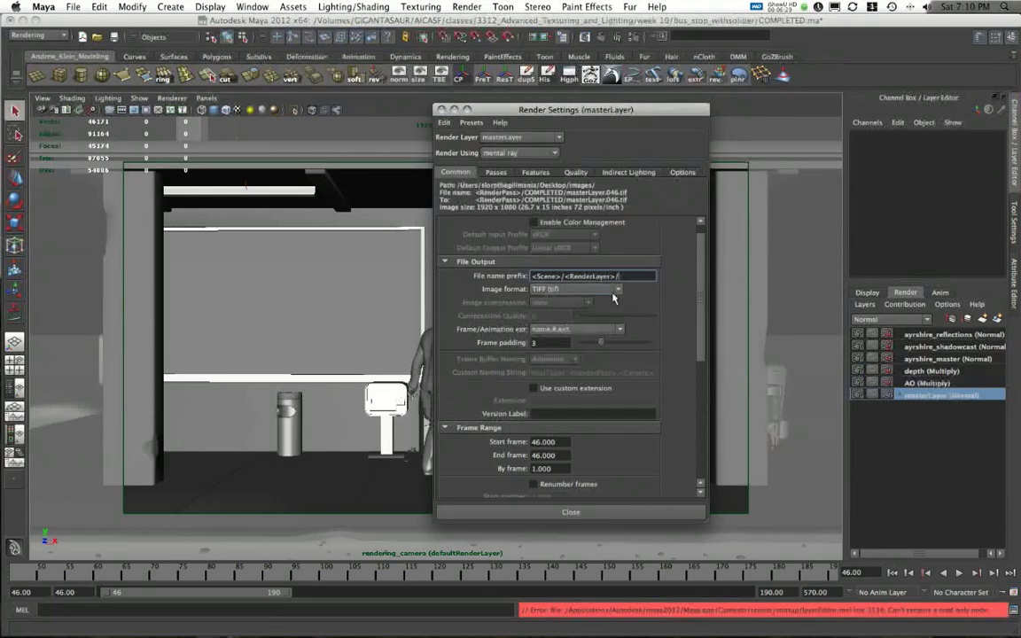
{"action": "type", "text": "/"}
{"action": "right_click", "coordinate": [623, 278]}
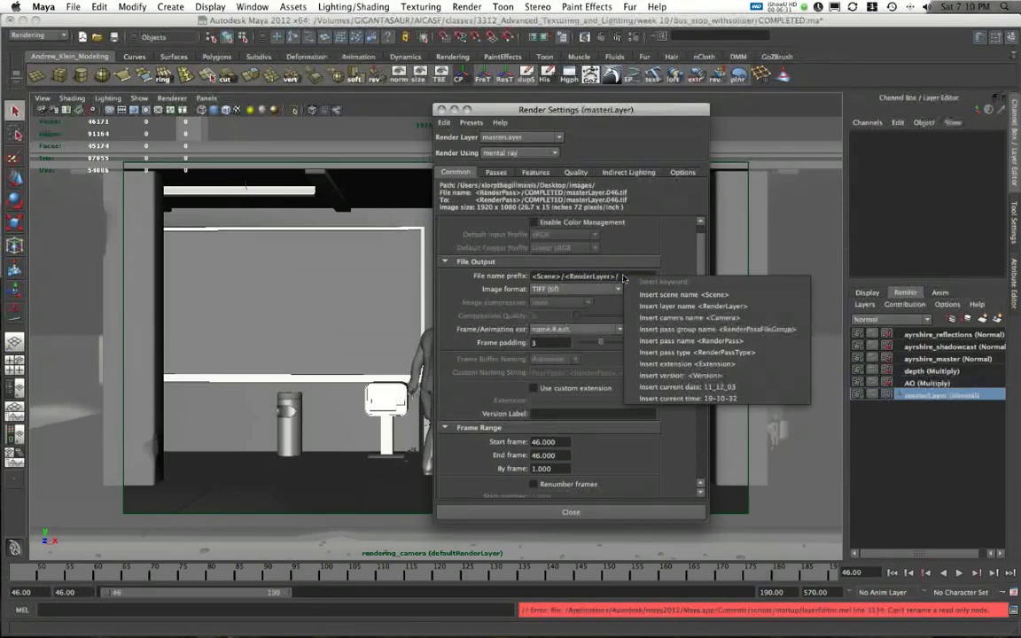
{"action": "left_click", "coordinate": [656, 341]}
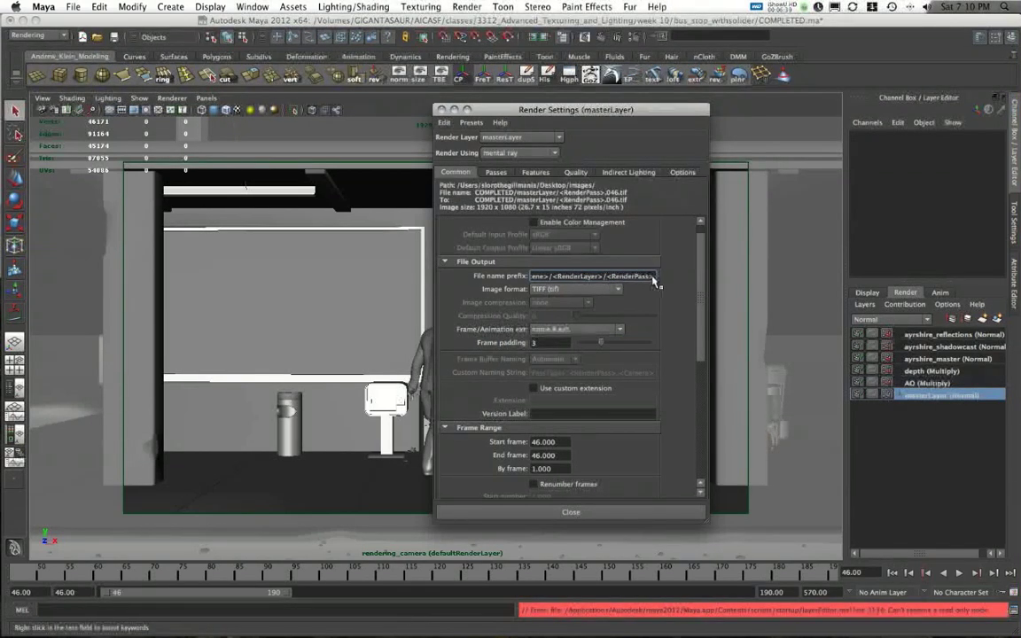
{"action": "left_click_drag", "start_coordinate": [653, 276], "coordinate": [621, 290]}
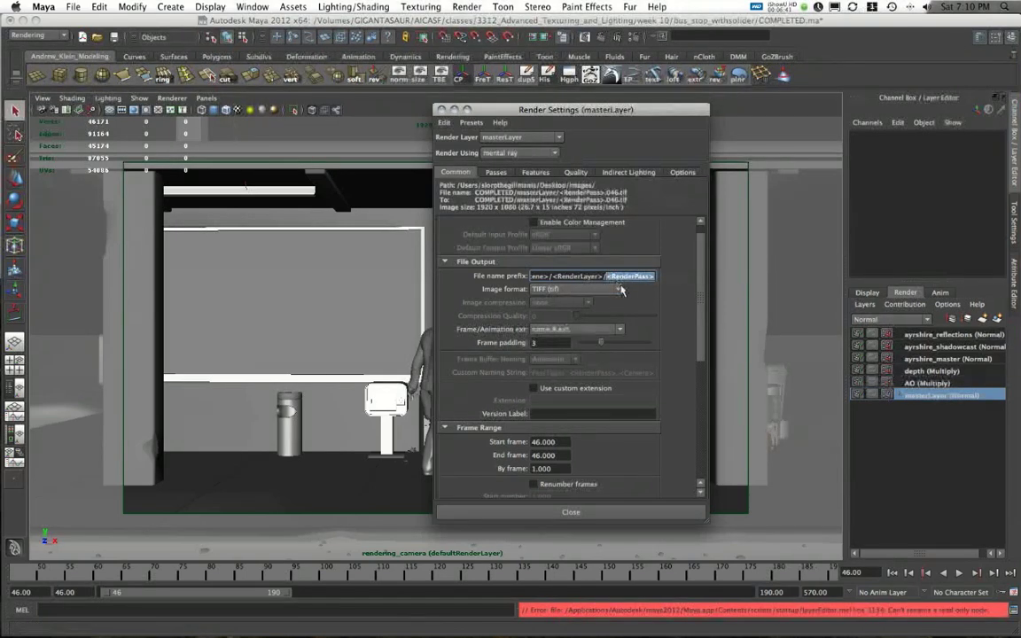
{"action": "key", "text": "BackSpace"}
Append <RenderLayer>_<RenderPass> to the file name prefix, joining the layer and pass keywords with an underscore.
{"action": "right_click", "coordinate": [623, 279]}
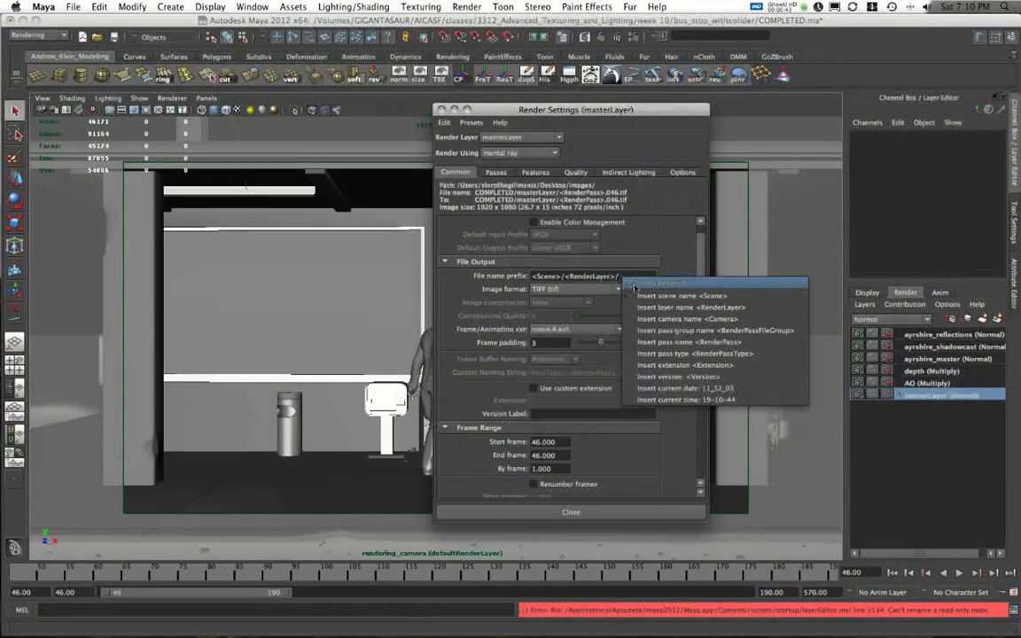
{"action": "left_click", "coordinate": [638, 307]}
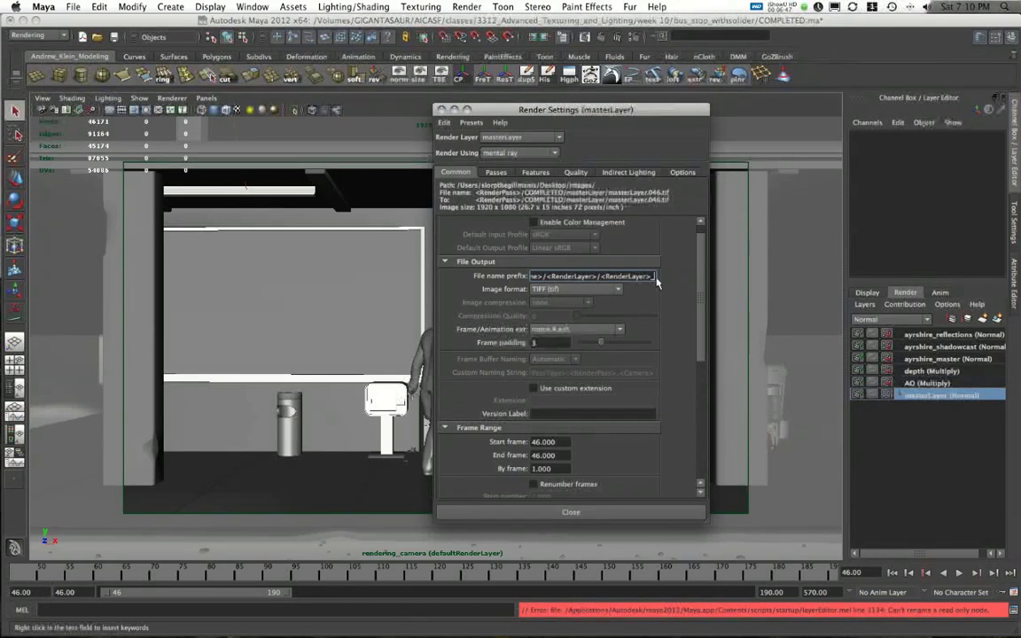
{"action": "right_click", "coordinate": [659, 280]}
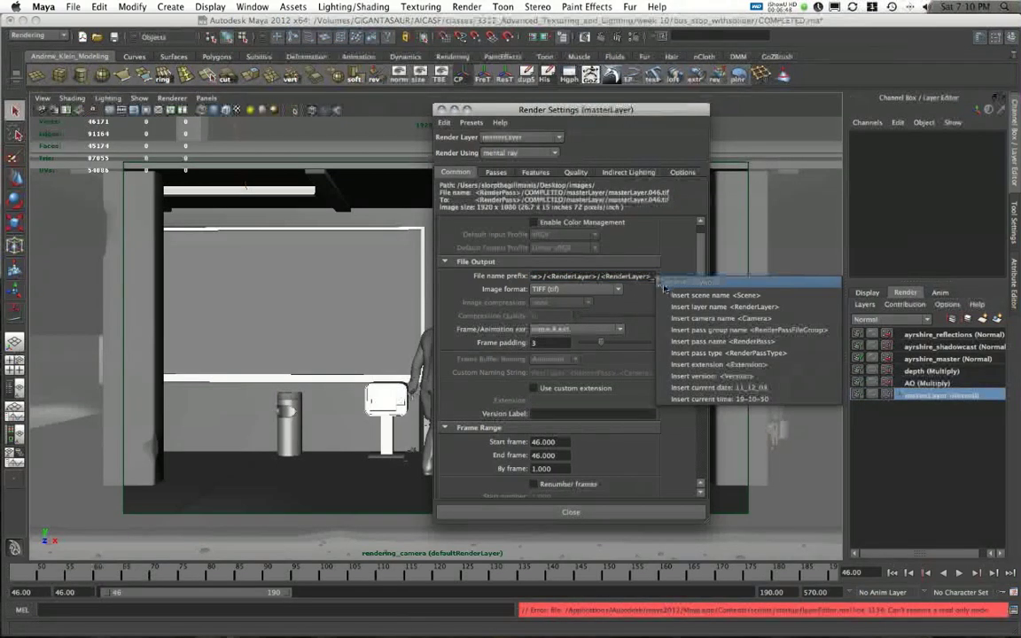
{"action": "left_click", "coordinate": [687, 342]}
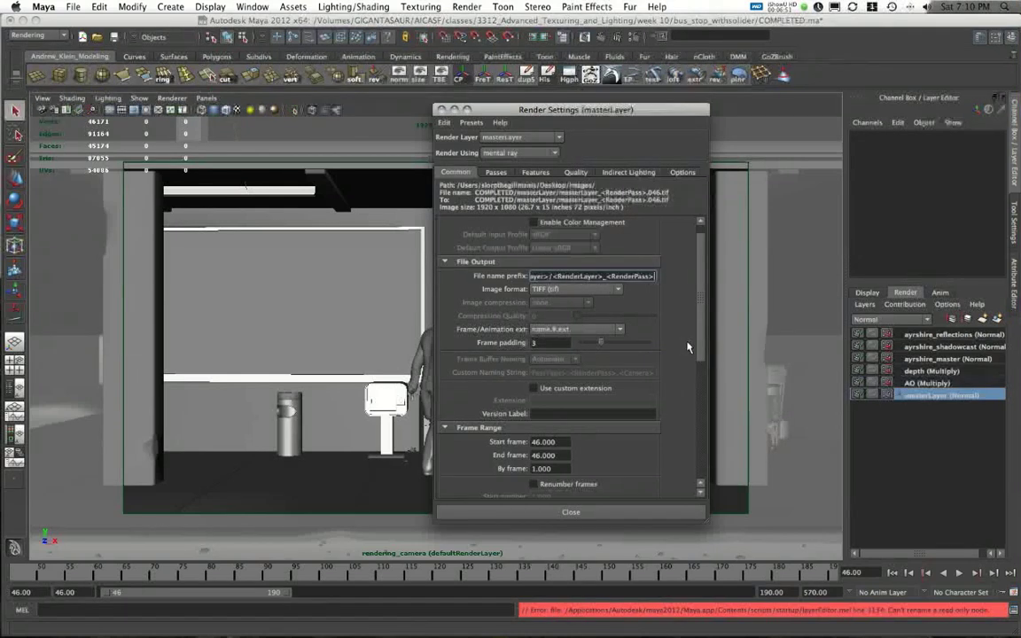
Review the scene, layer and pass parts of the file name prefix against the output path, and close the render settings.
{"action": "left_click_drag", "start_coordinate": [608, 110], "coordinate": [597, 107]}
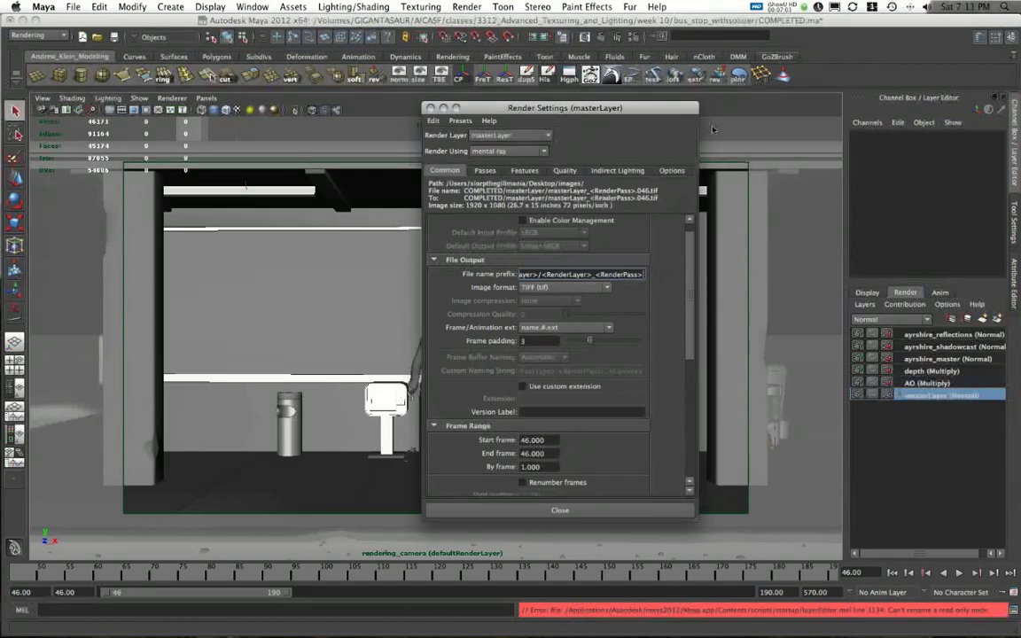
{"action": "left_click_drag", "start_coordinate": [567, 274], "coordinate": [484, 281]}
{"action": "left_click", "coordinate": [523, 275]}
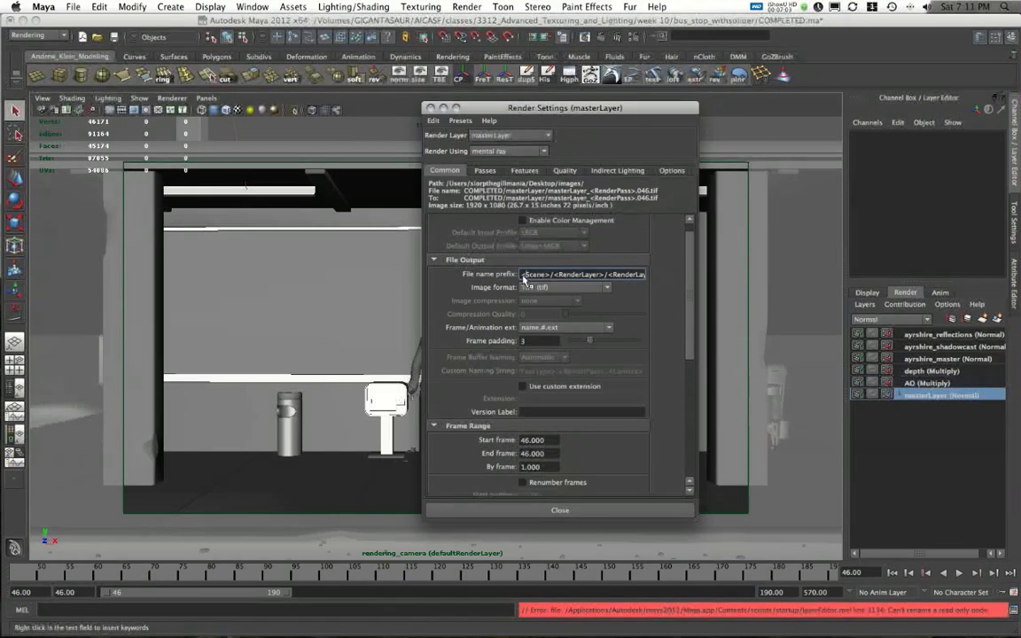
{"action": "left_click_drag", "start_coordinate": [555, 274], "coordinate": [549, 275]}
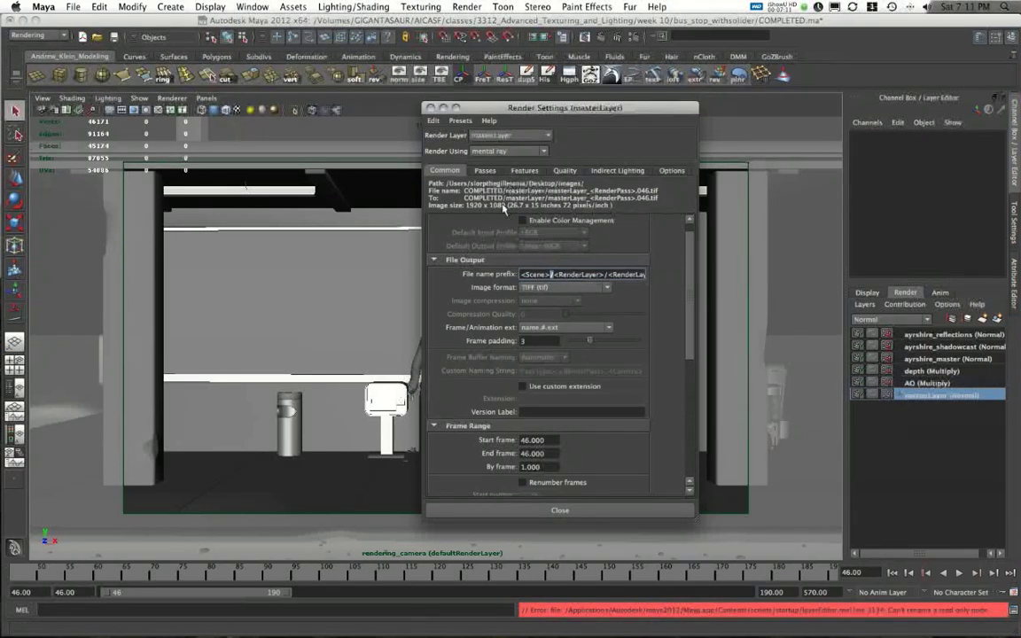
{"action": "left_click_drag", "start_coordinate": [586, 275], "coordinate": [649, 276]}
{"action": "left_click", "coordinate": [550, 276]}
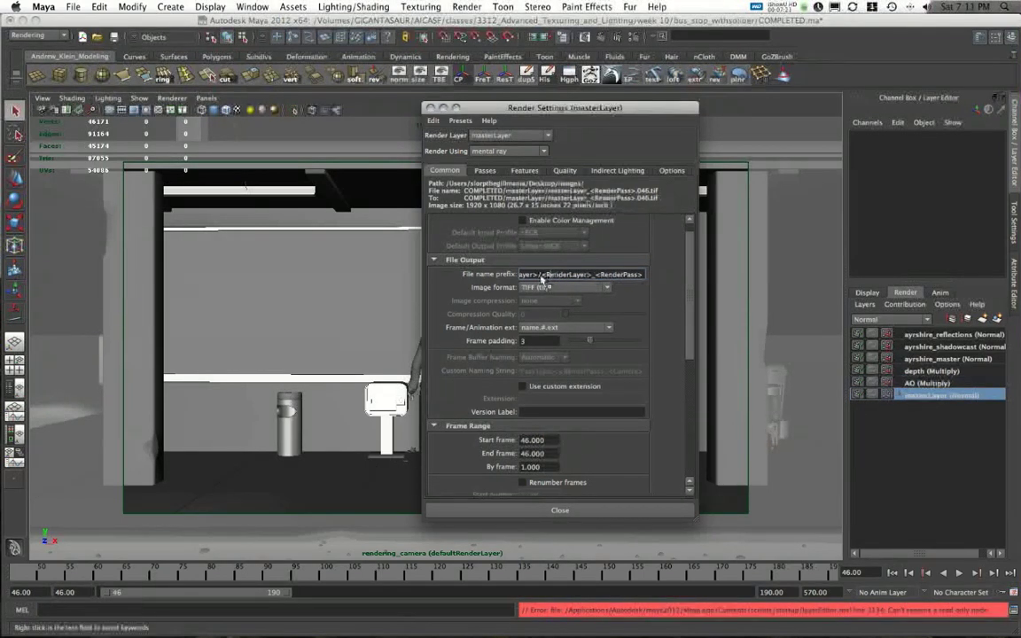
{"action": "left_click_drag", "start_coordinate": [541, 278], "coordinate": [601, 279]}
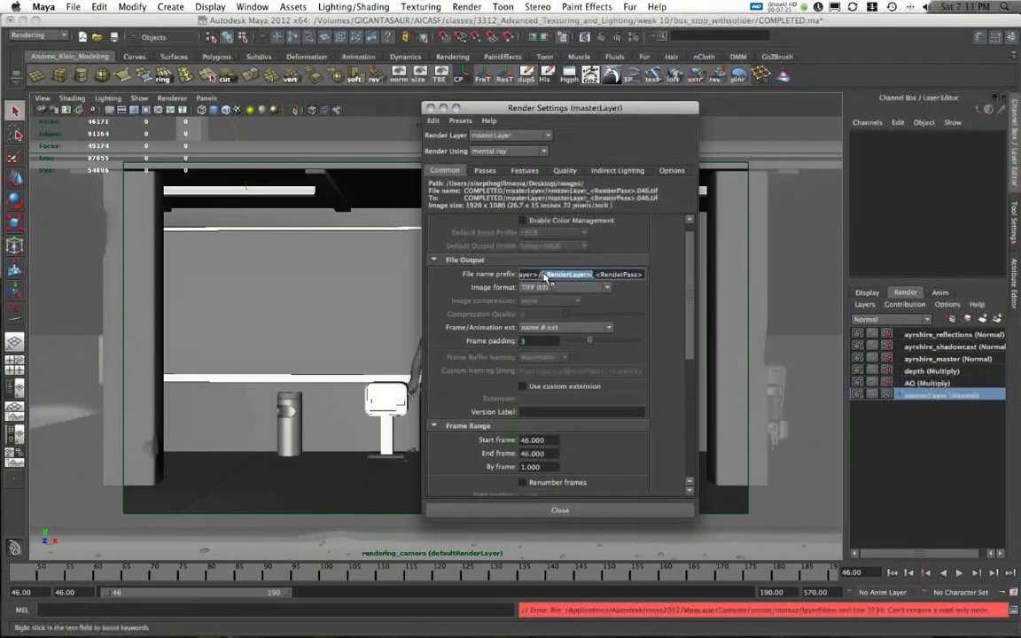
{"action": "left_click_drag", "start_coordinate": [590, 278], "coordinate": [596, 278]}
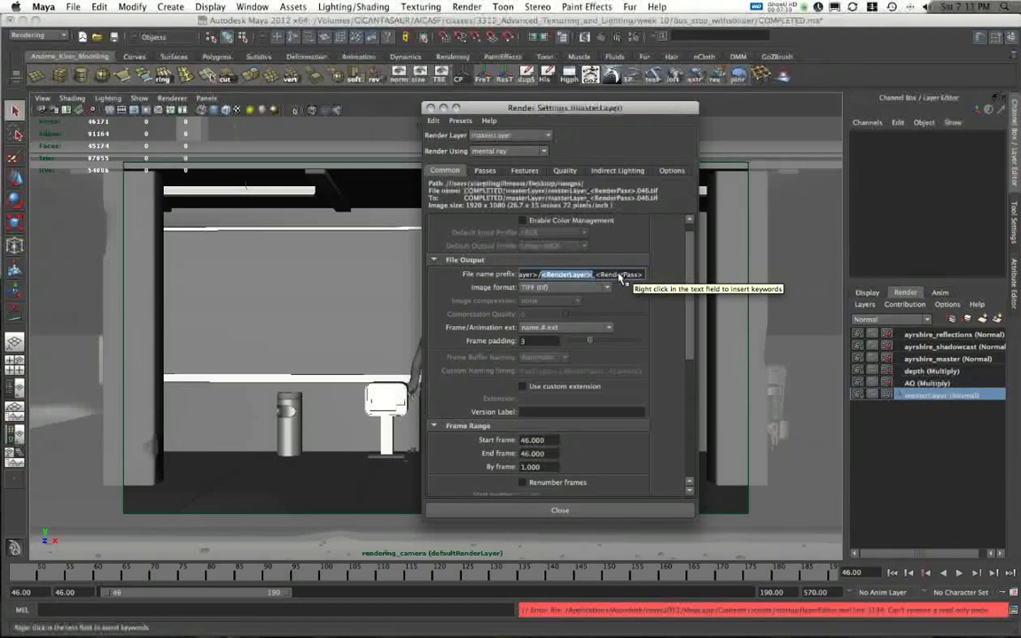
{"action": "left_click_drag", "start_coordinate": [620, 276], "coordinate": [497, 281]}
{"action": "left_click", "coordinate": [576, 276]}
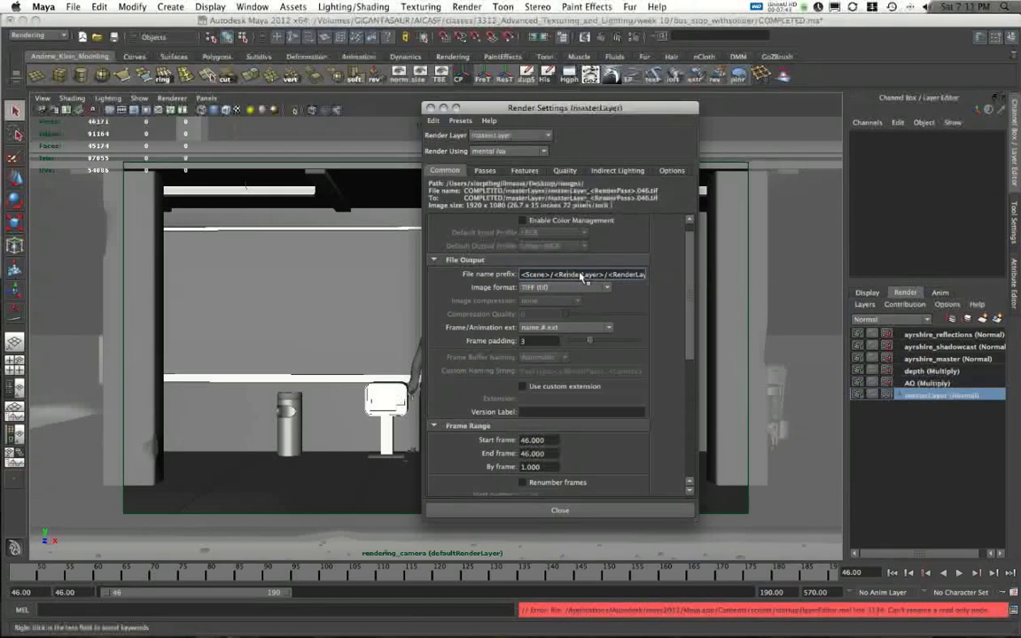
{"action": "left_click_drag", "start_coordinate": [500, 110], "coordinate": [483, 110]}
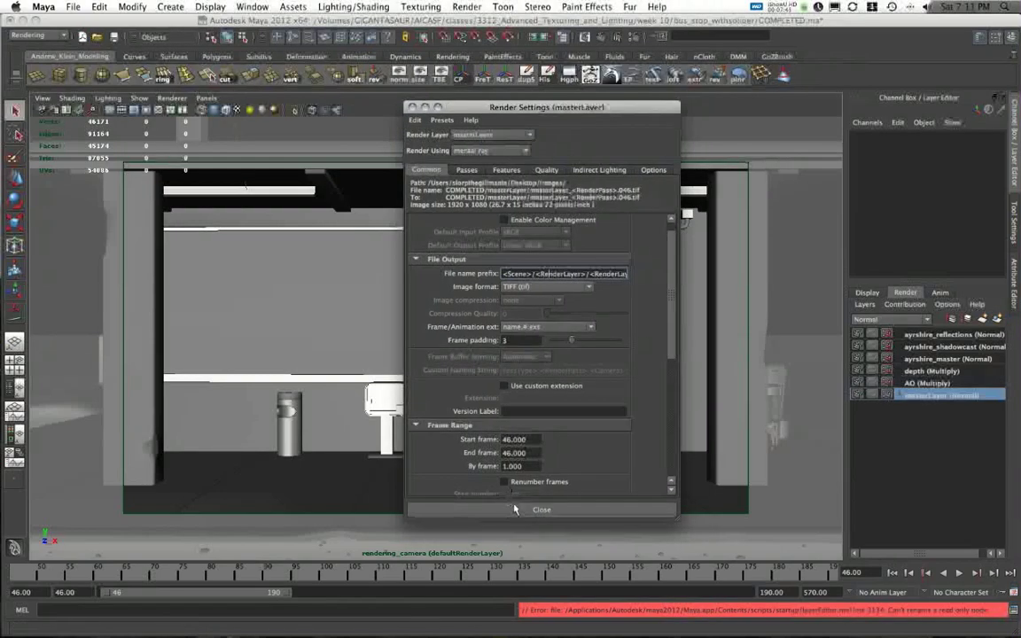
{"action": "left_click", "coordinate": [515, 510]}
Switch to Finder, enlarge the bus_stop_withsolider window and collapse the ayrshire_reflections, ayshire_shadowcast and masterLayer folders.
{"action": "key", "text": "super+Tab"}
{"action": "left_click_drag", "start_coordinate": [395, 123], "coordinate": [402, 119]}
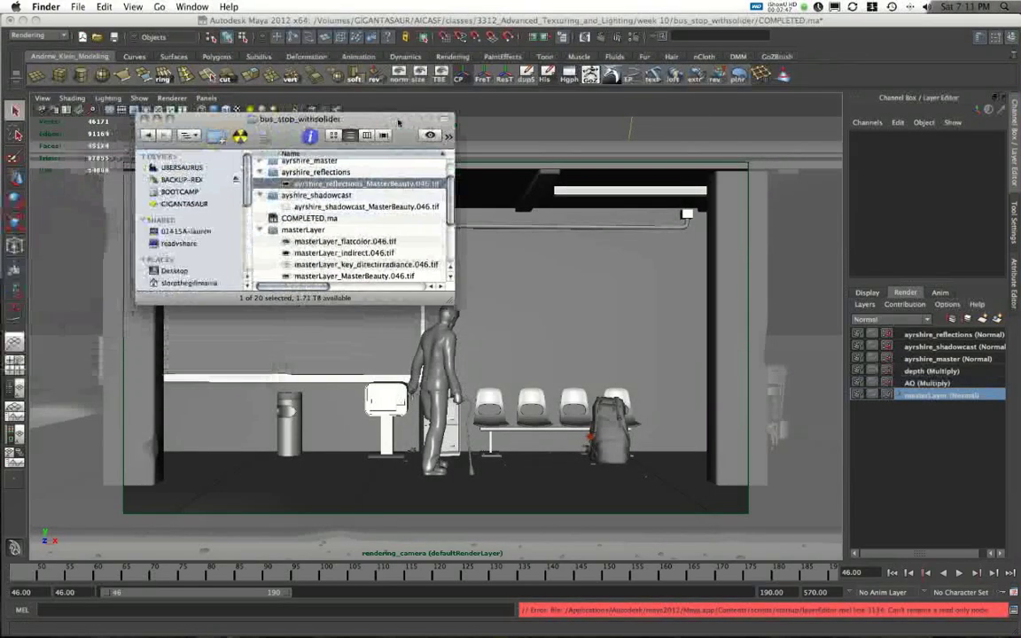
{"action": "left_click_drag", "start_coordinate": [440, 301], "coordinate": [601, 453]}
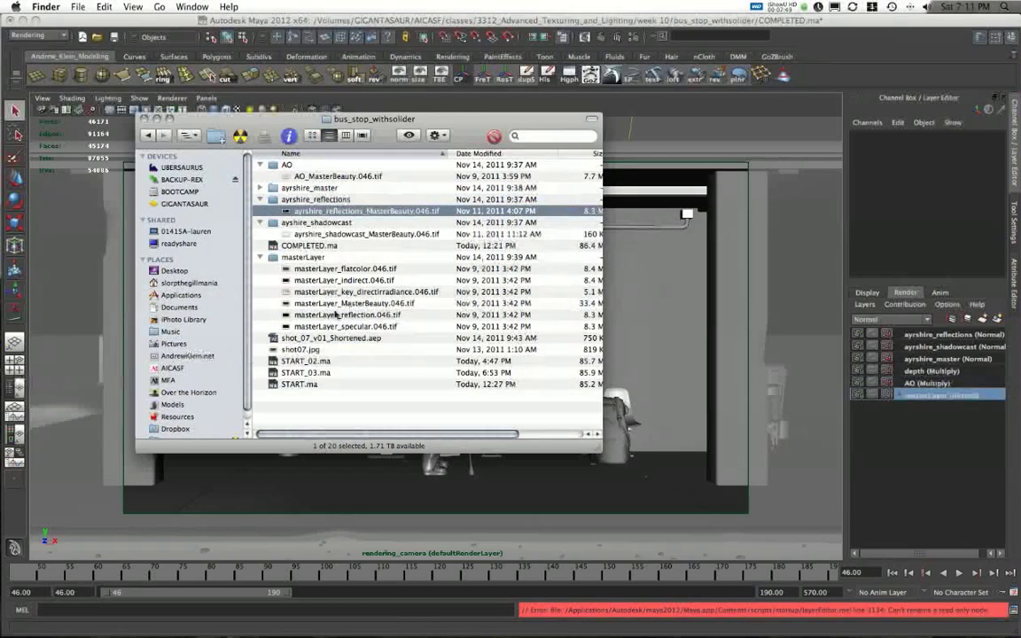
{"action": "left_click", "coordinate": [260, 199]}
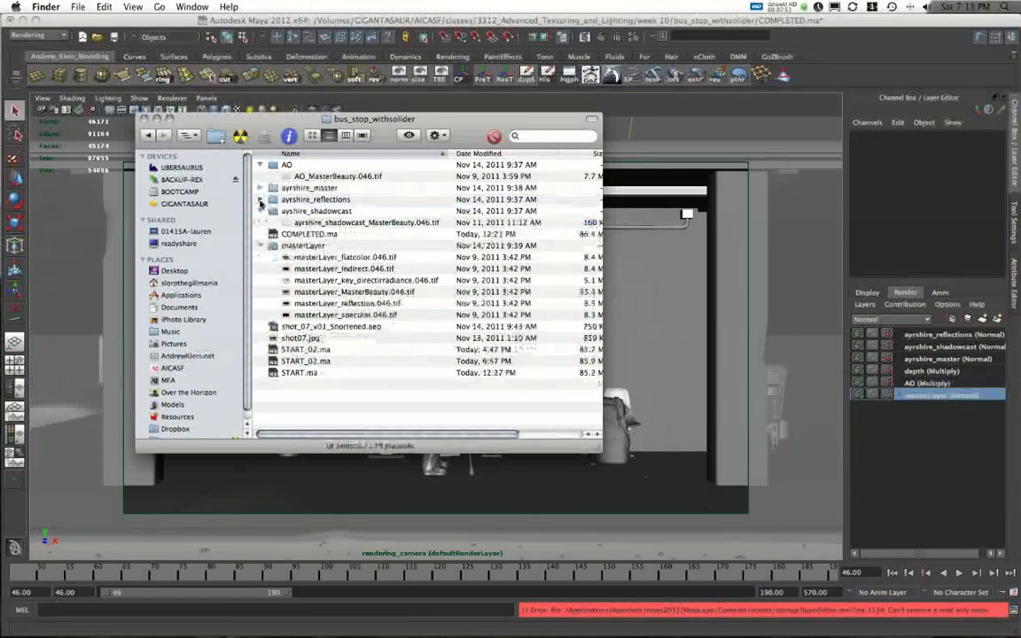
{"action": "left_click", "coordinate": [260, 211]}
{"action": "left_click", "coordinate": [260, 234]}
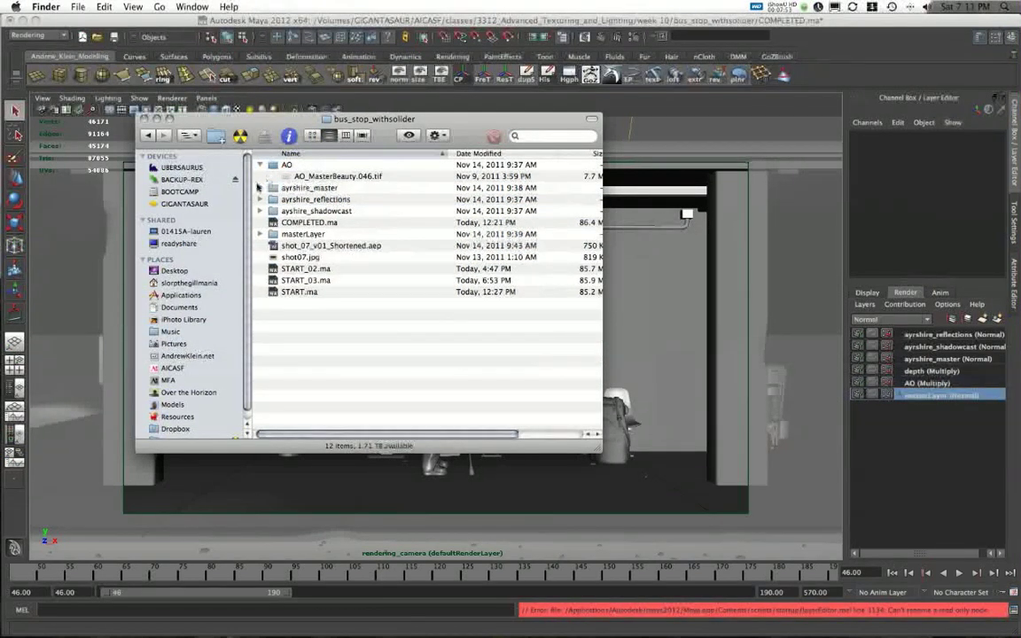
Examine the AO folder and preview AO_MasterBeauty.046.tif, leaving the folder collapsed.
{"action": "left_click", "coordinate": [260, 164]}
{"action": "left_click", "coordinate": [260, 165]}
{"action": "left_click", "coordinate": [284, 166]}
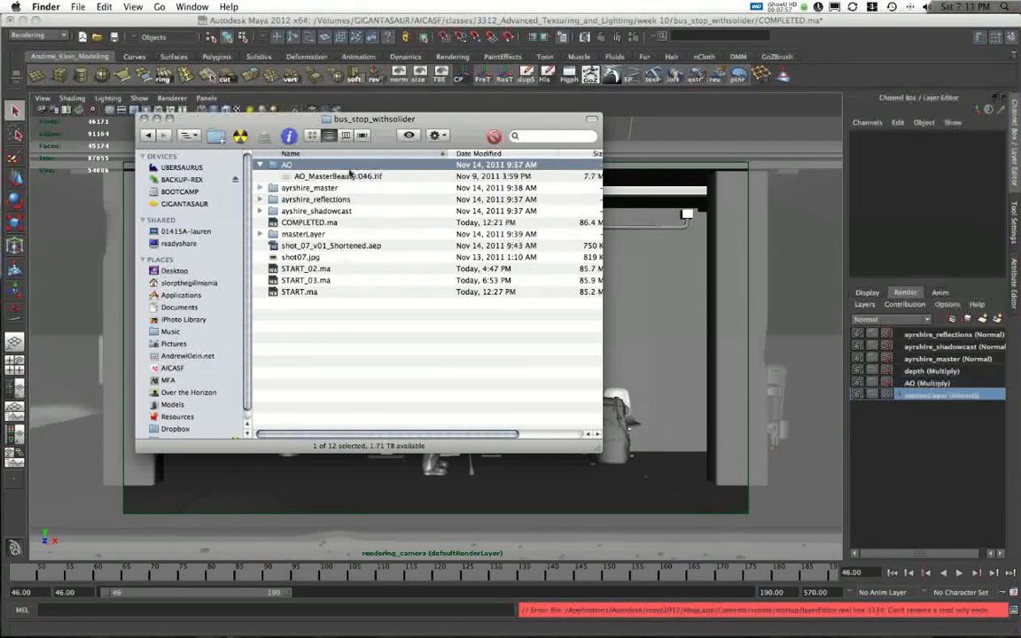
{"action": "left_click_drag", "start_coordinate": [315, 177], "coordinate": [343, 182]}
{"action": "key", "text": "space"}
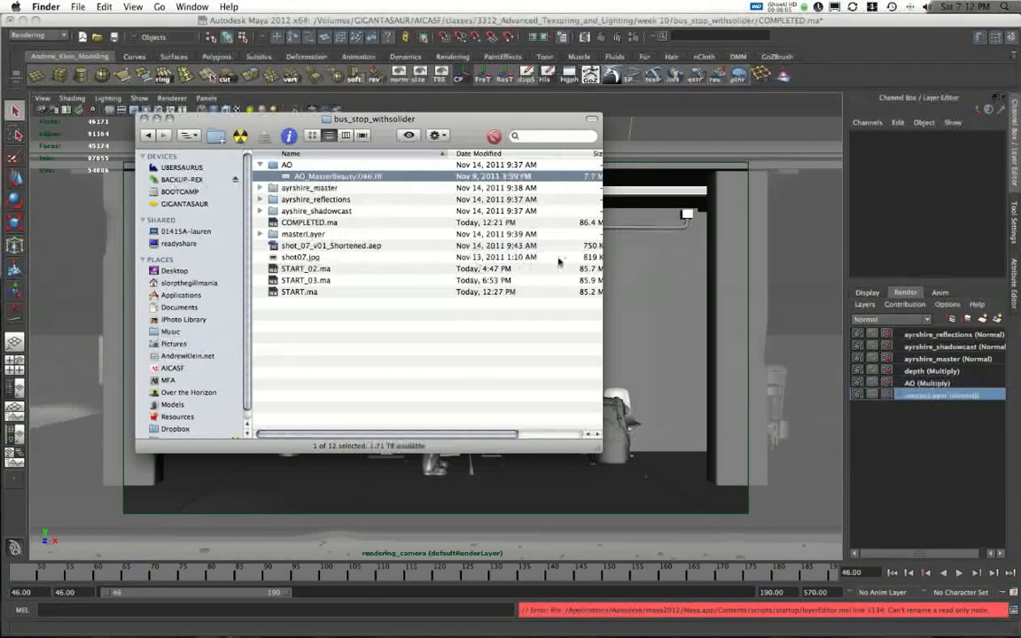
{"action": "left_click", "coordinate": [261, 165]}
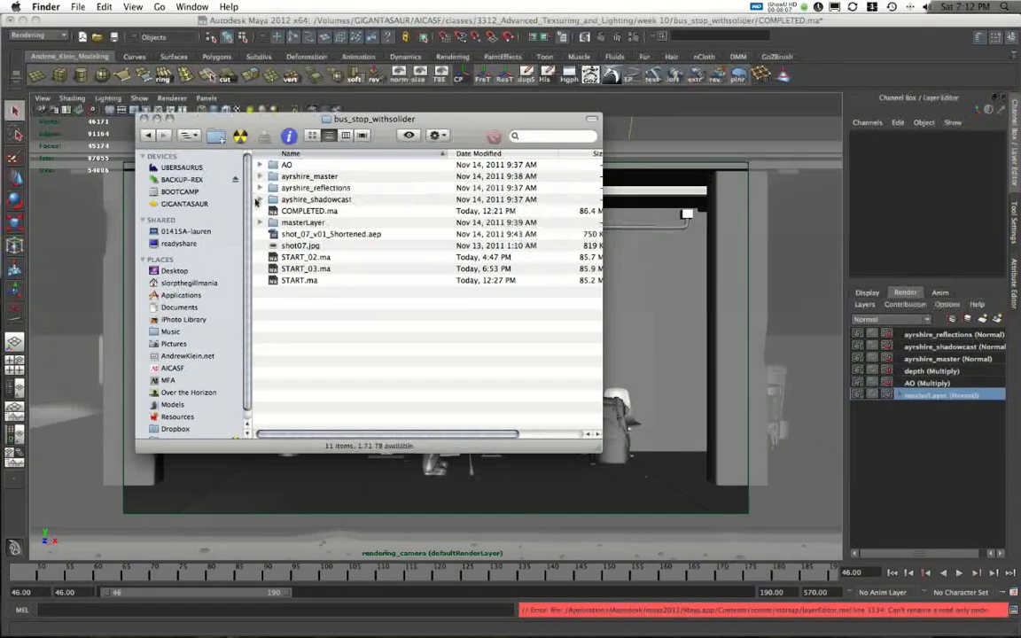
Inspect the pass files inside the ayrshire_master folder, collapse it and close the Finder window.
{"action": "left_click", "coordinate": [259, 176]}
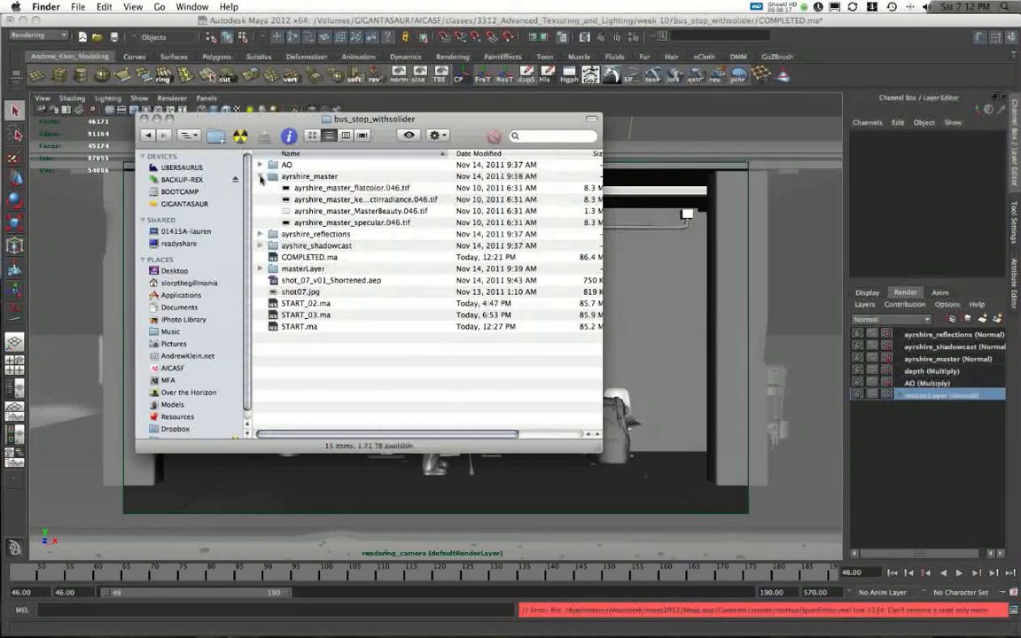
{"action": "left_click", "coordinate": [260, 176]}
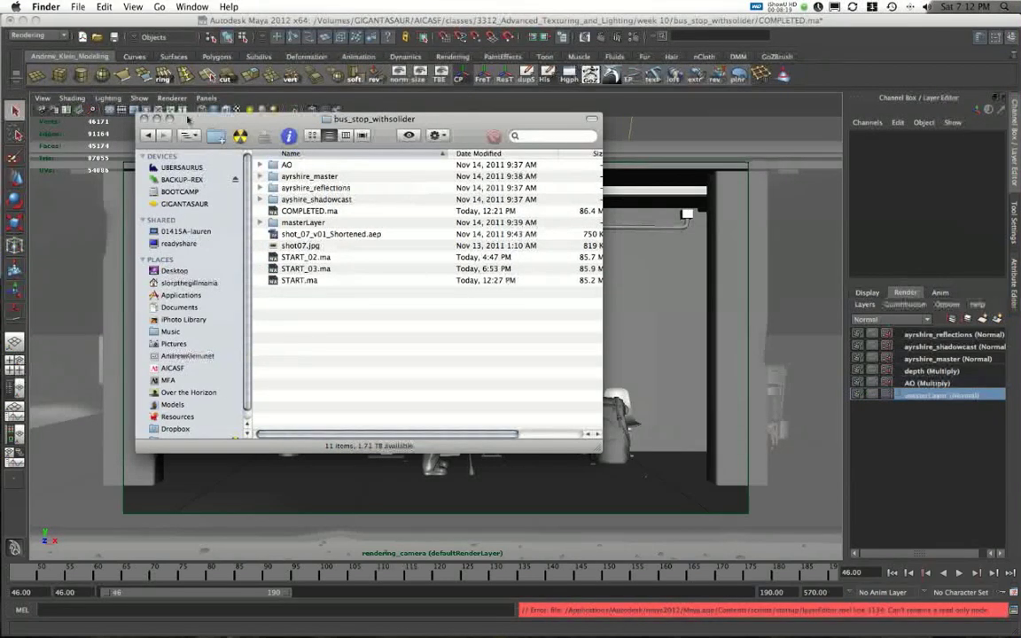
{"action": "left_click", "coordinate": [145, 118]}
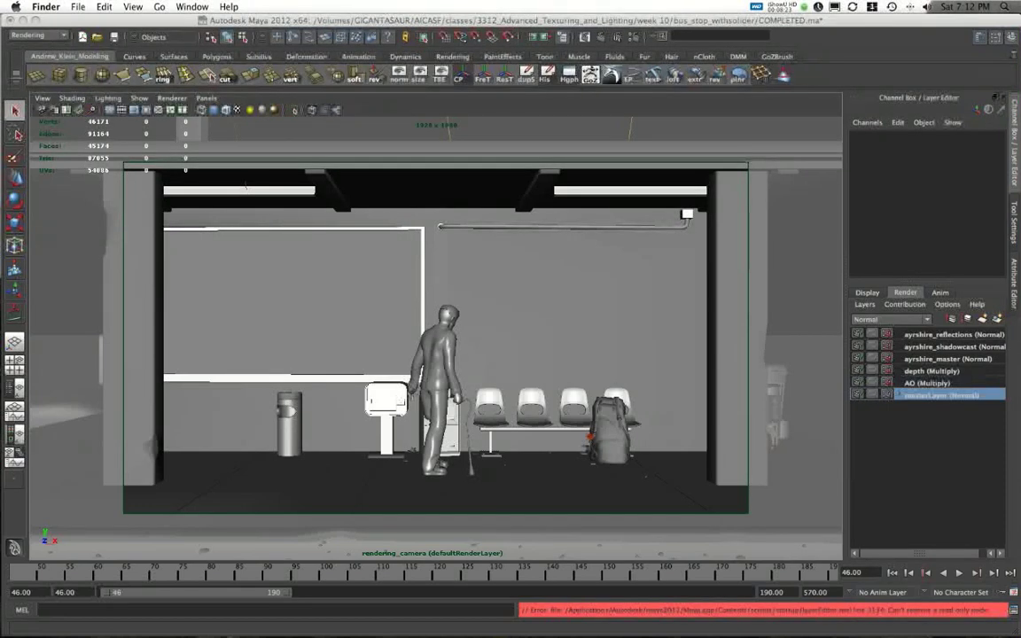
Return to Maya and look up the Batch Render command without running it.
{"action": "left_click", "coordinate": [598, 27]}
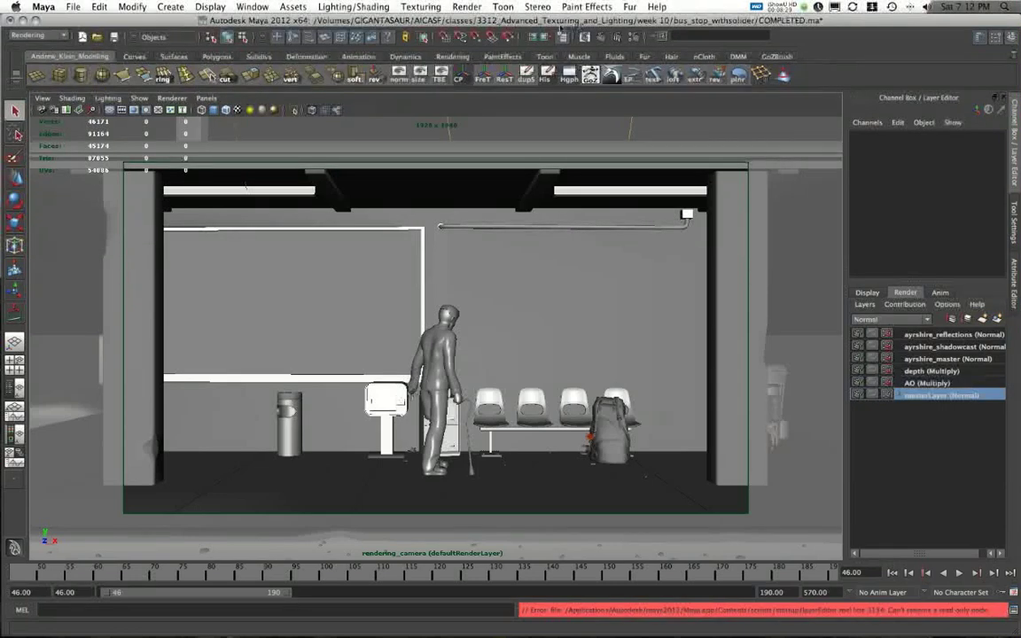
{"action": "left_click", "coordinate": [476, 7]}
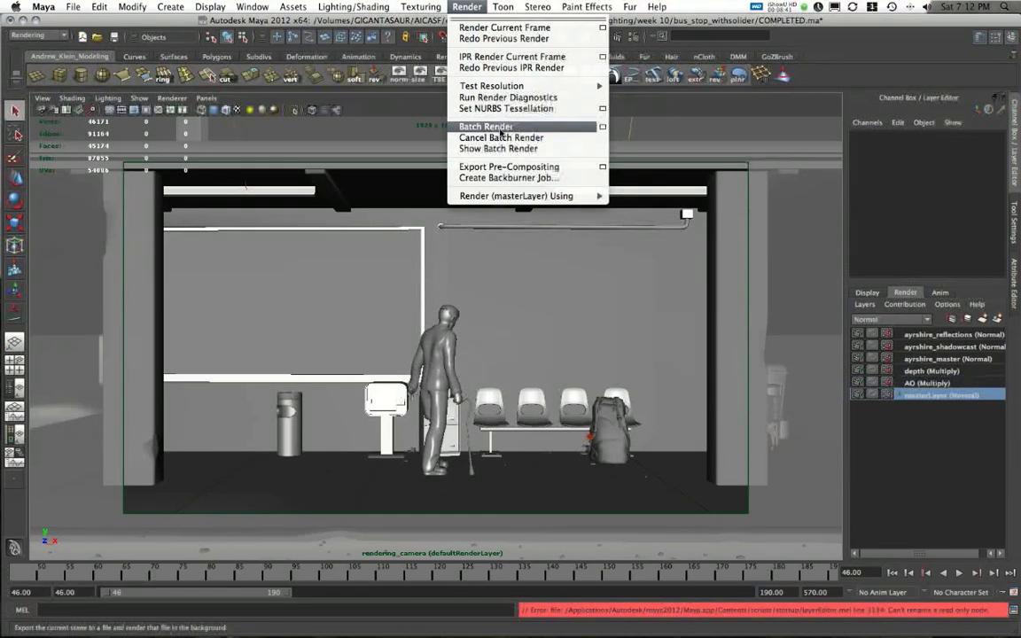
{"action": "left_click", "coordinate": [474, 6]}
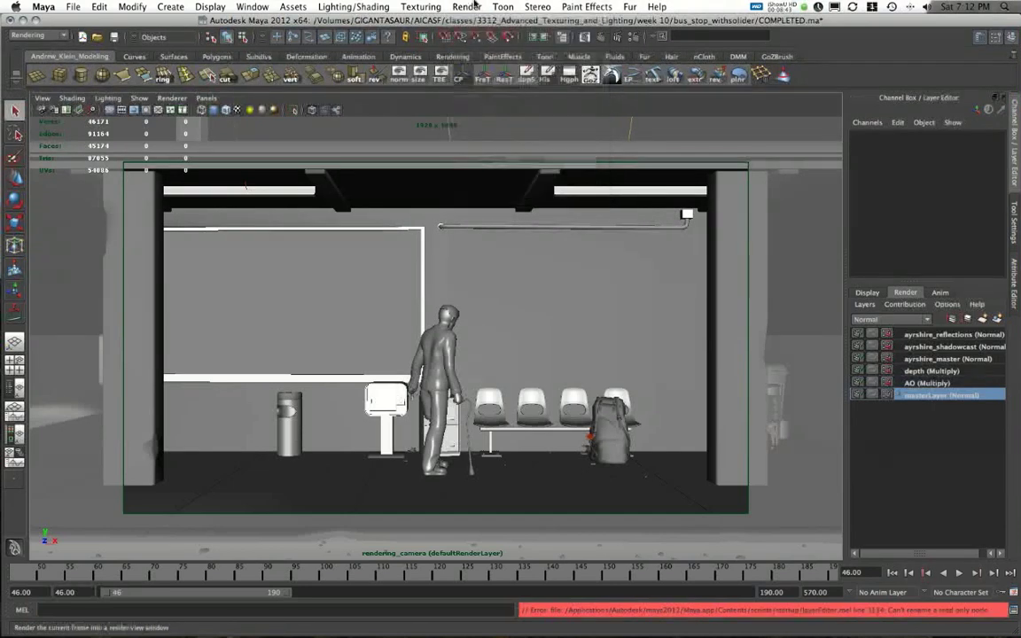